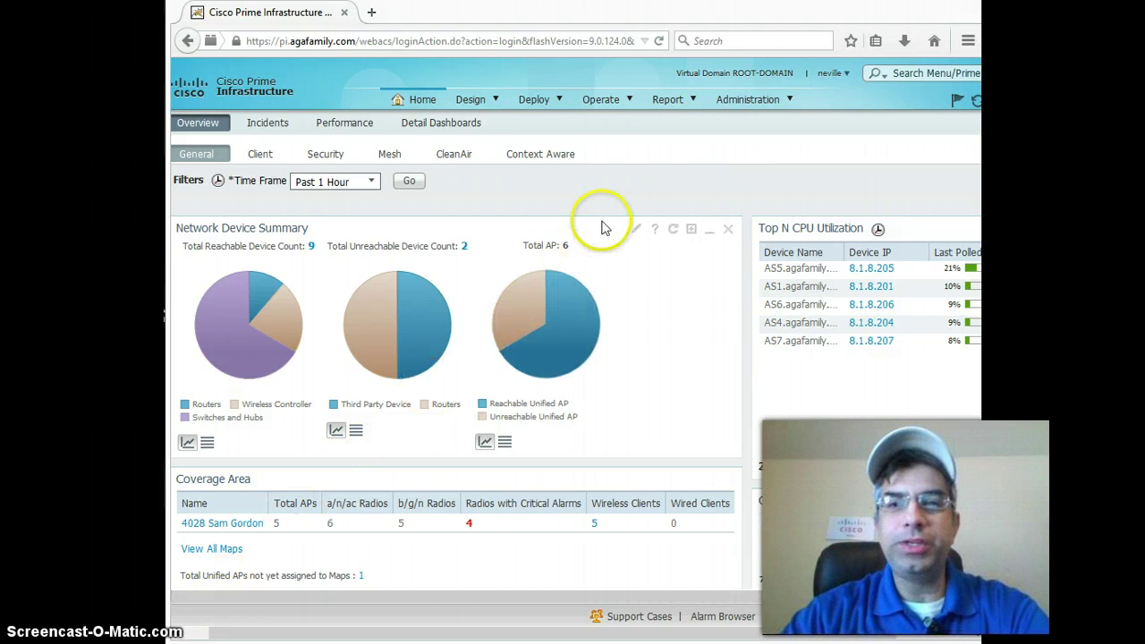
Open the Prime Infrastructure Server Backup task from Administration > Background Tasks.
left_click(775, 101)
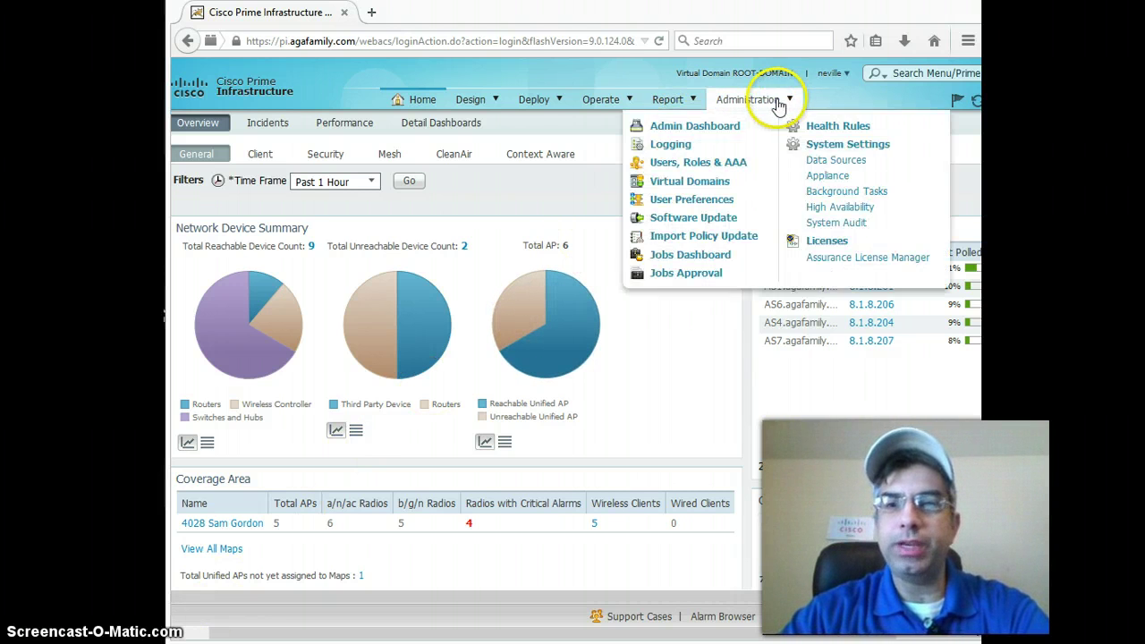
left_click(848, 192)
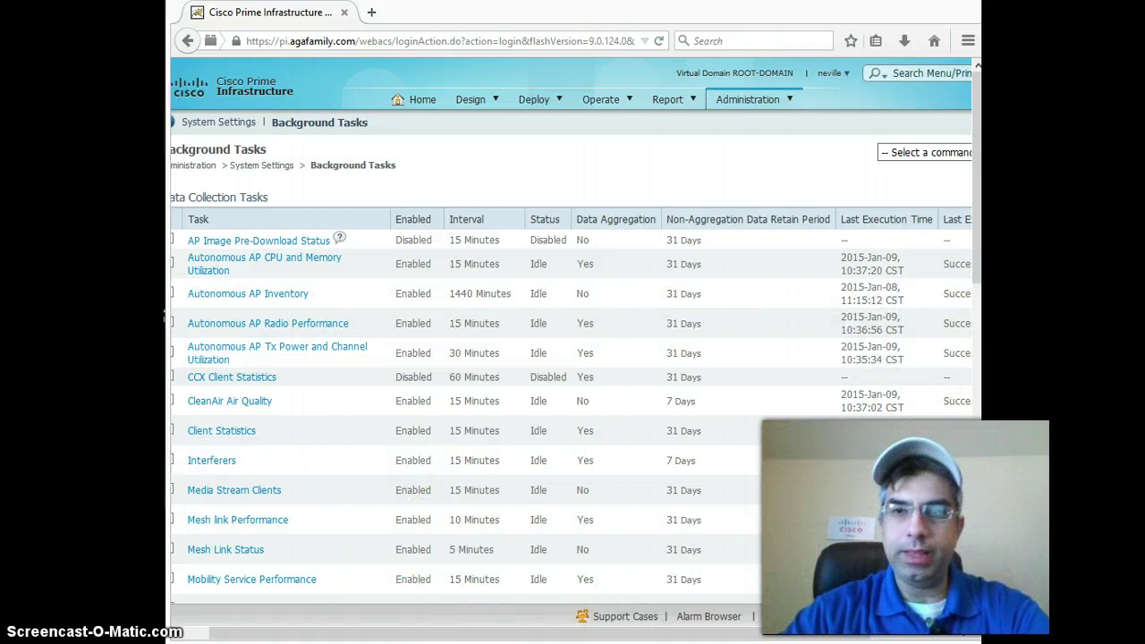
left_click_drag(977, 268, 961, 577)
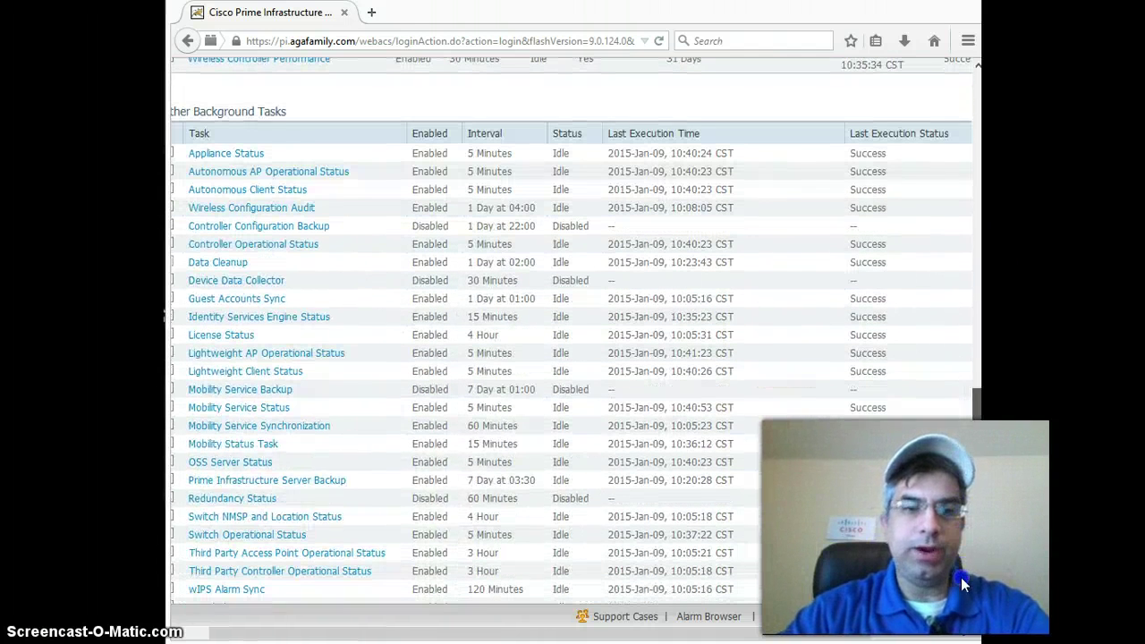
left_click(274, 485)
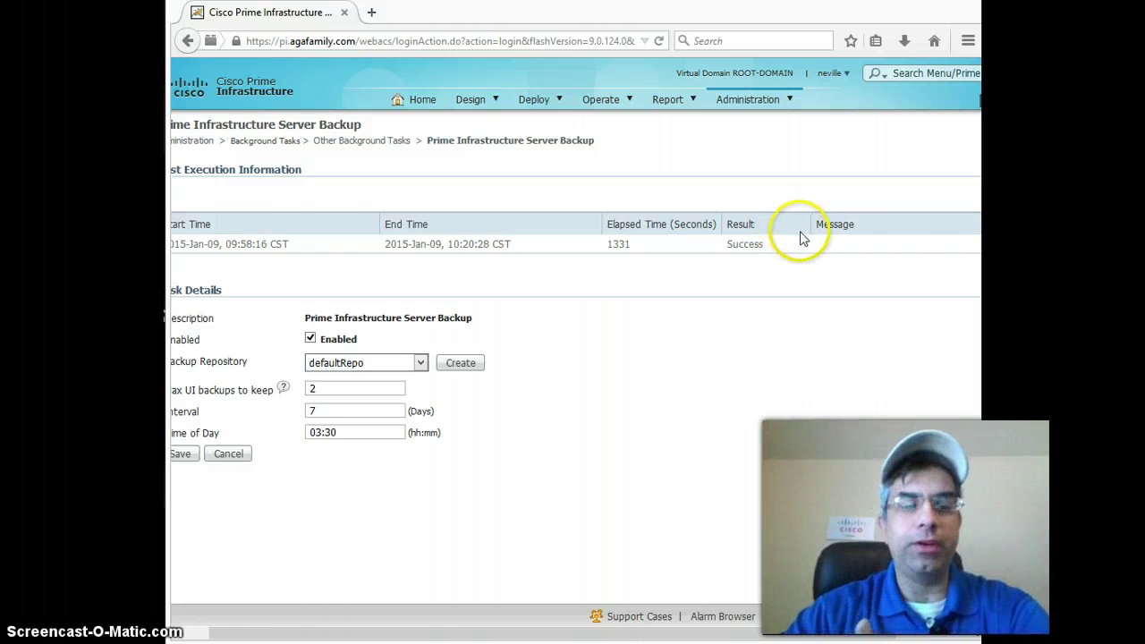
Go to Administration > System Settings and bring up Severity Configuration under Alarms and Events.
left_click(784, 102)
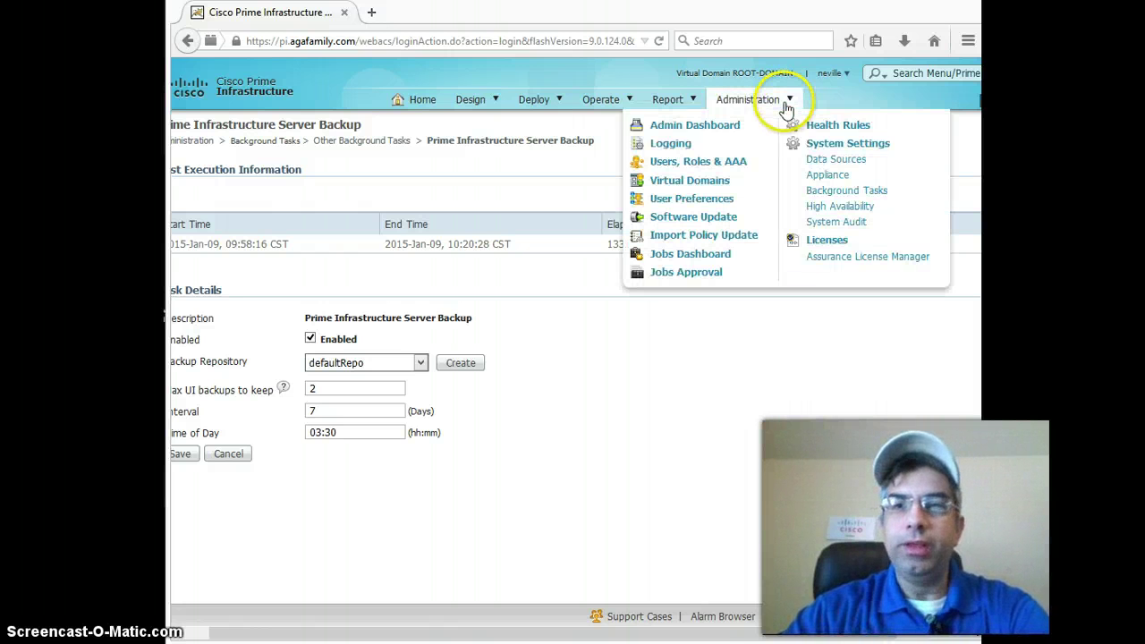
left_click(847, 144)
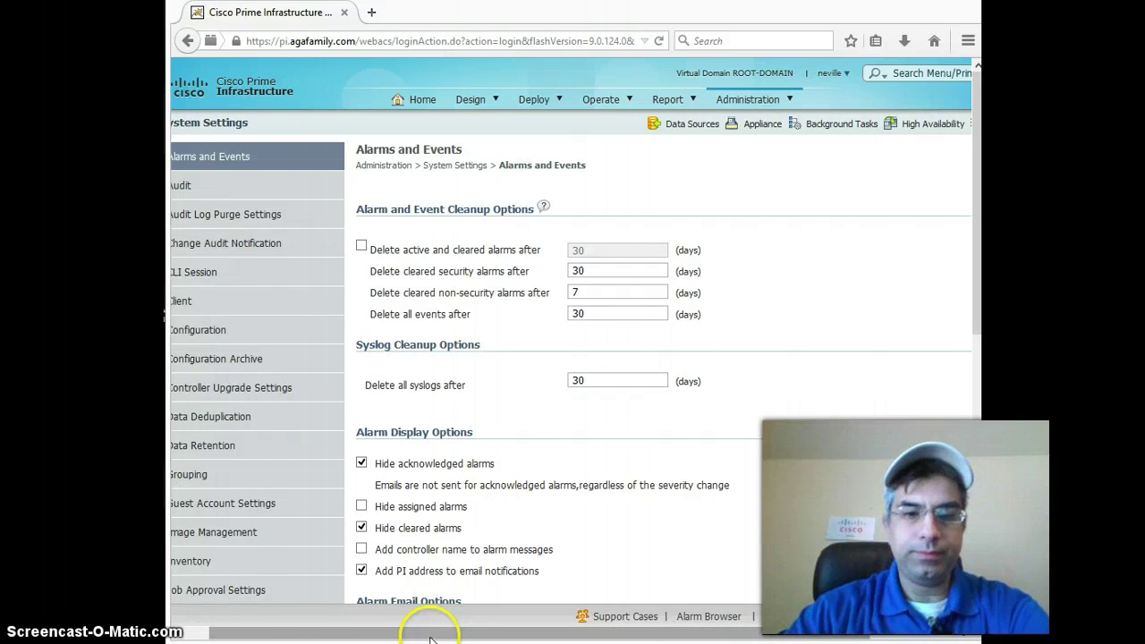
left_click_drag(409, 628, 358, 637)
scroll(369, 426, "down", 1)
scroll(369, 427, "down", 5)
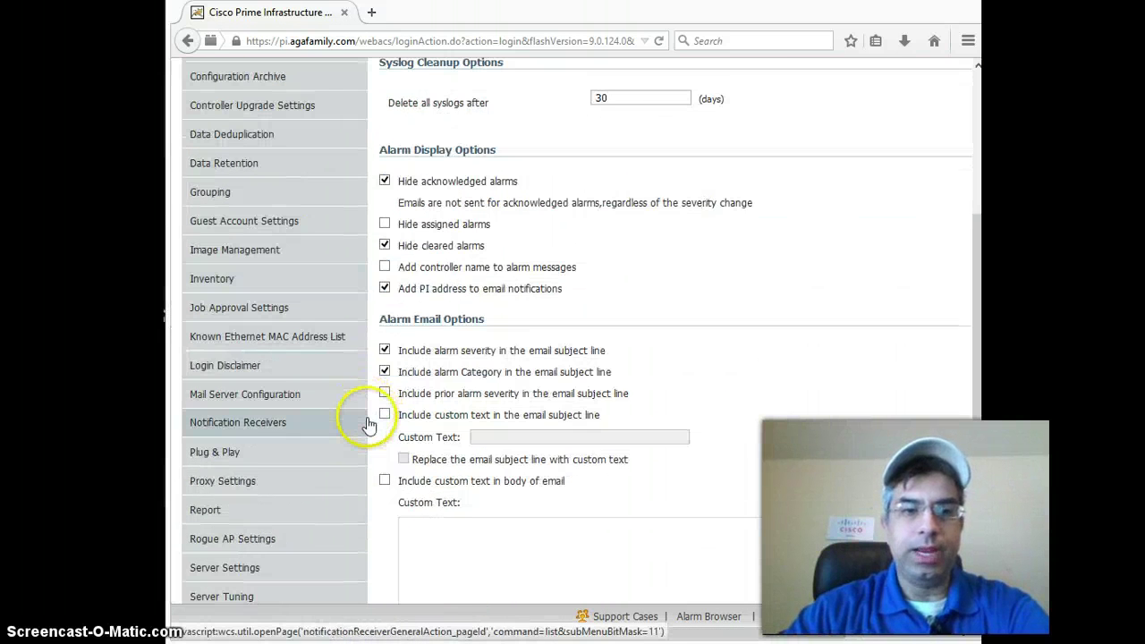
scroll(368, 422, "down", 4)
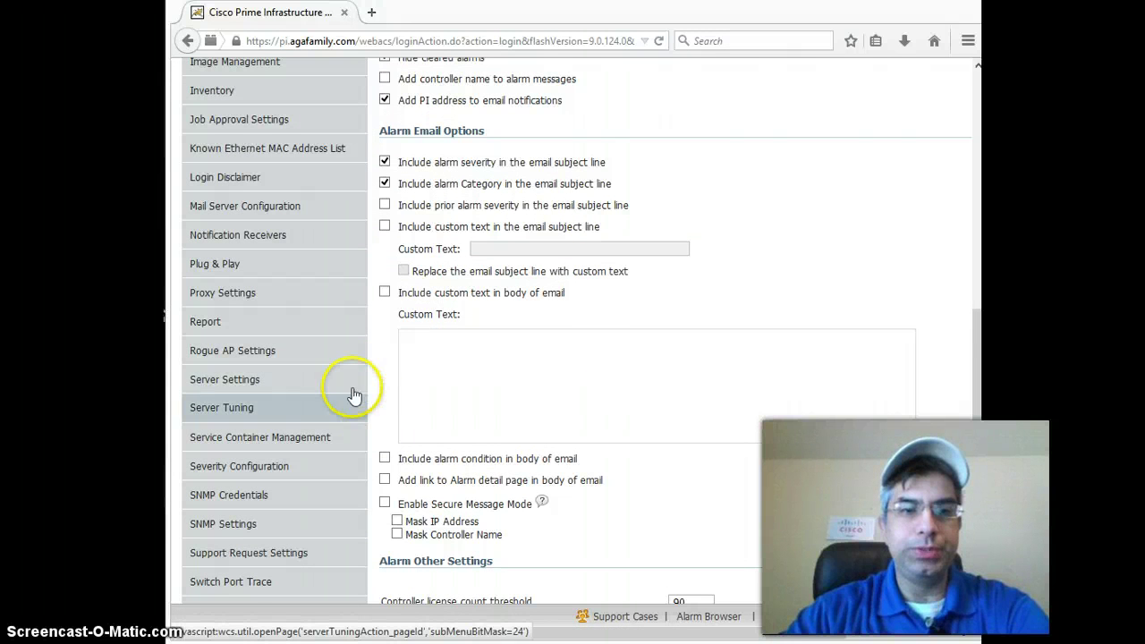
scroll(352, 389, "down", 2)
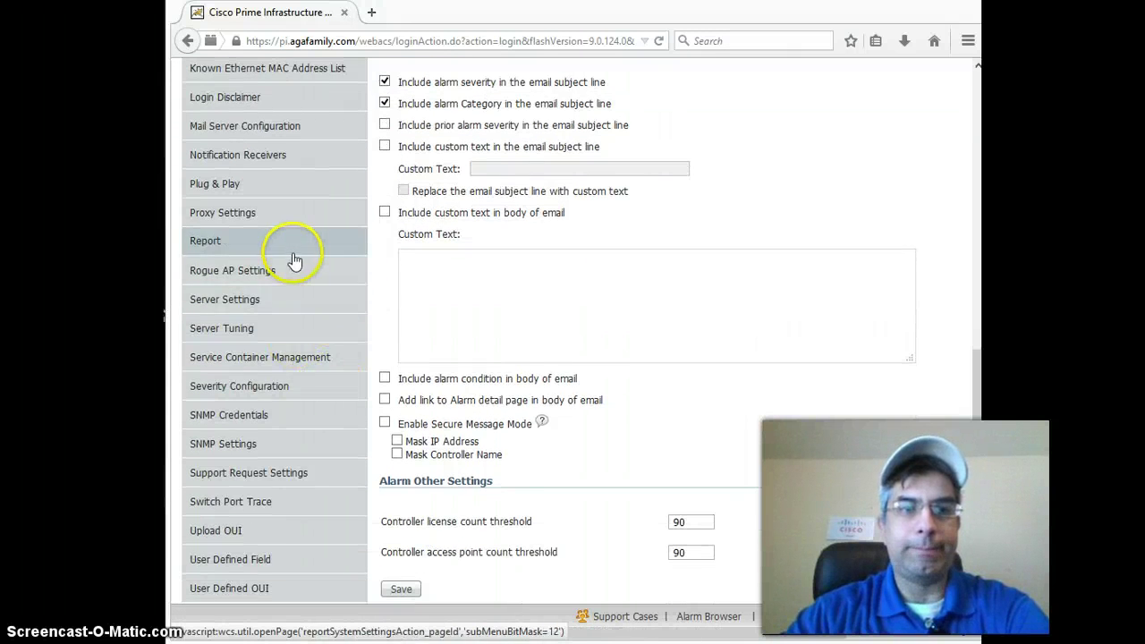
scroll(279, 228, "up", 2)
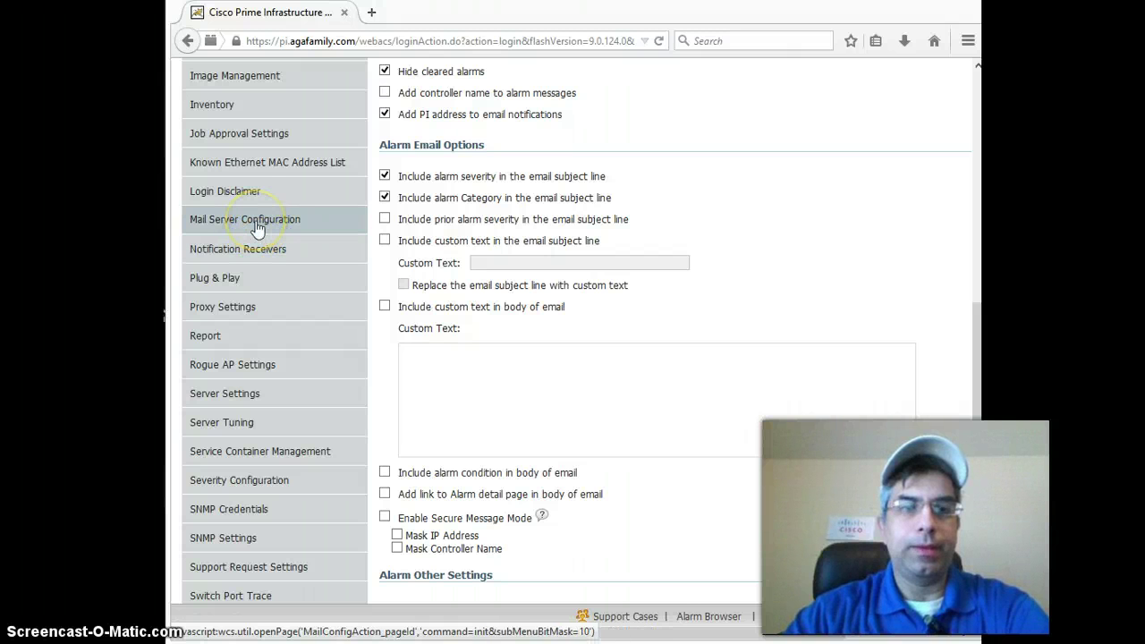
left_click(207, 481)
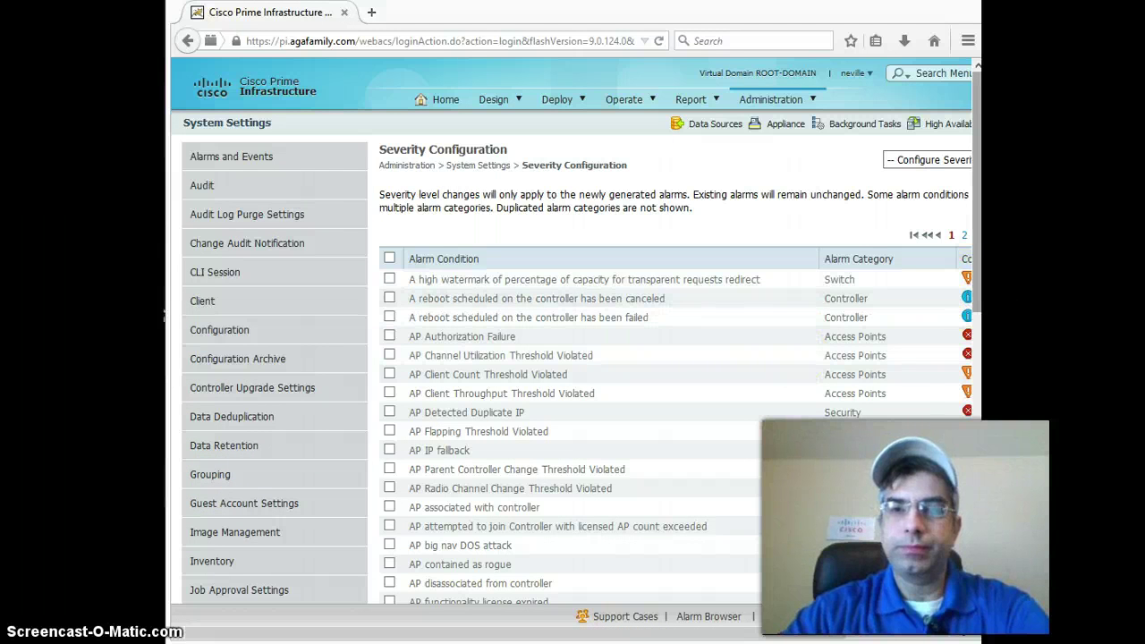
Search the page for 'backup' and advance the alarm condition table to entries 51–100.
left_click_drag(978, 295, 977, 368)
scroll(797, 537, "up", 3)
scroll(797, 537, "down", 8)
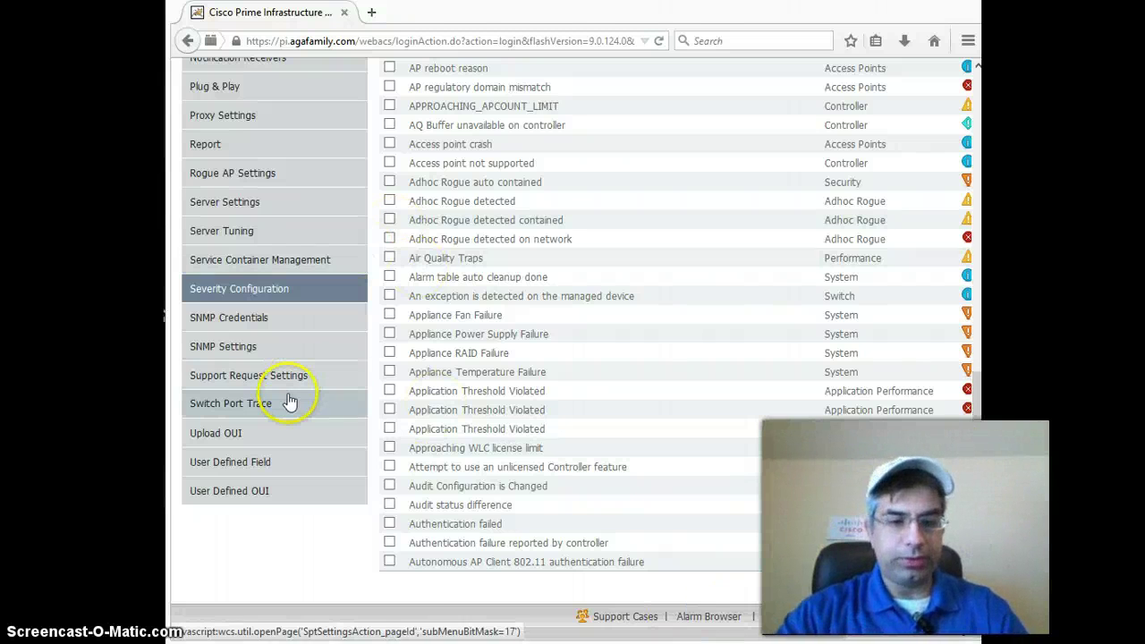
key("ctrl+f")
scroll(289, 402, "up", 8)
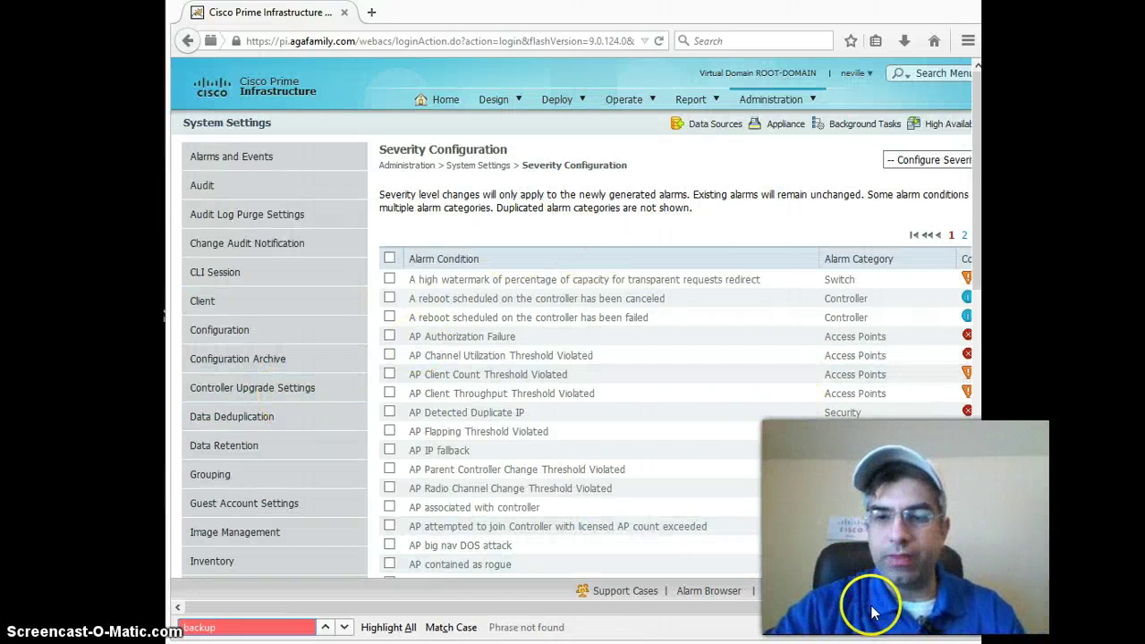
scroll(872, 613, "right", 3)
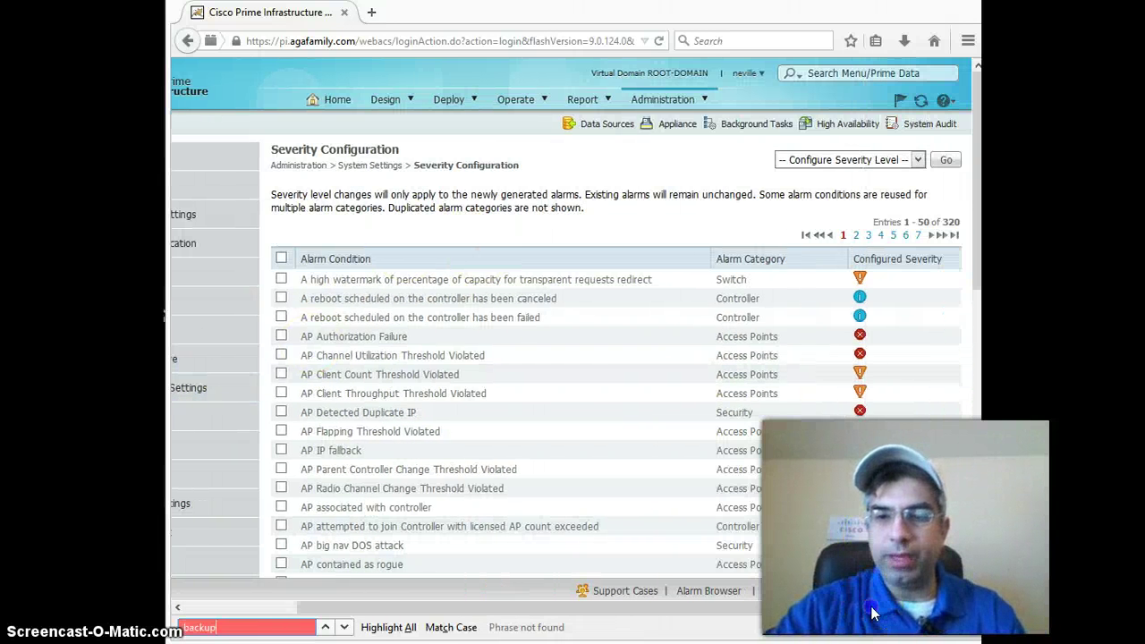
left_click(935, 240)
Select the Configuration backup failed and Configuration backup succeeded alarm conditions.
left_click(345, 627)
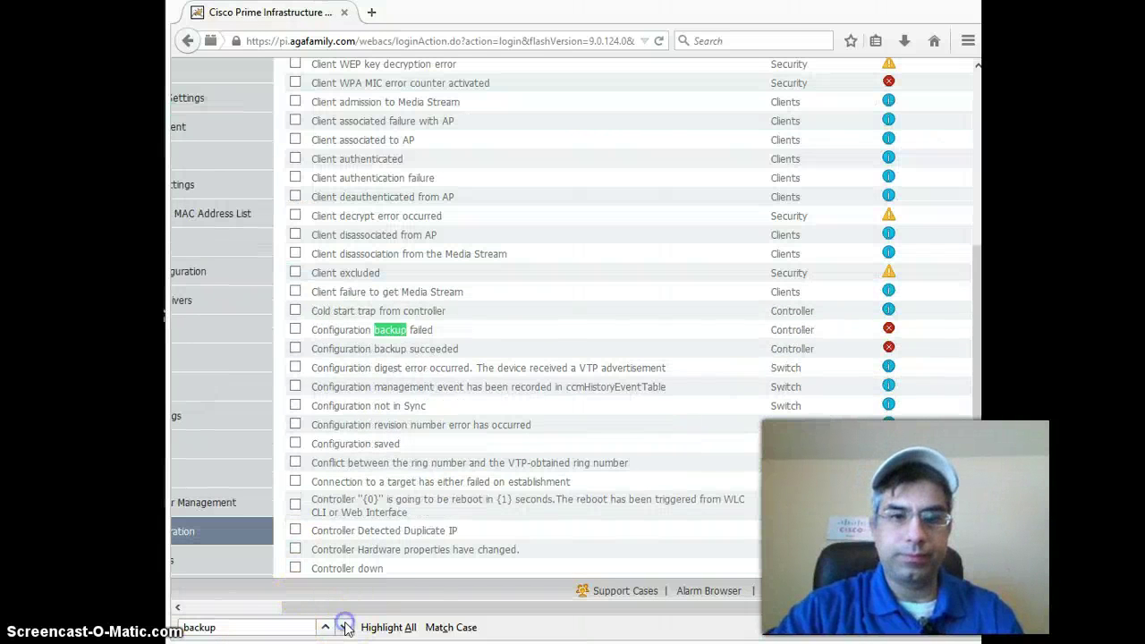
left_click(295, 331)
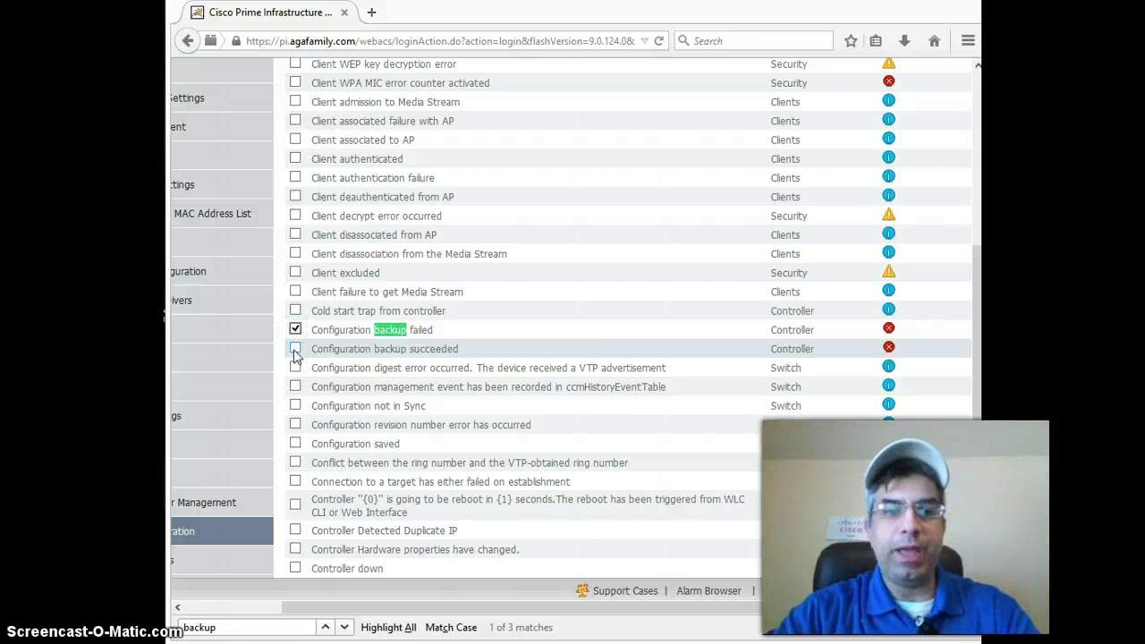
left_click(295, 350)
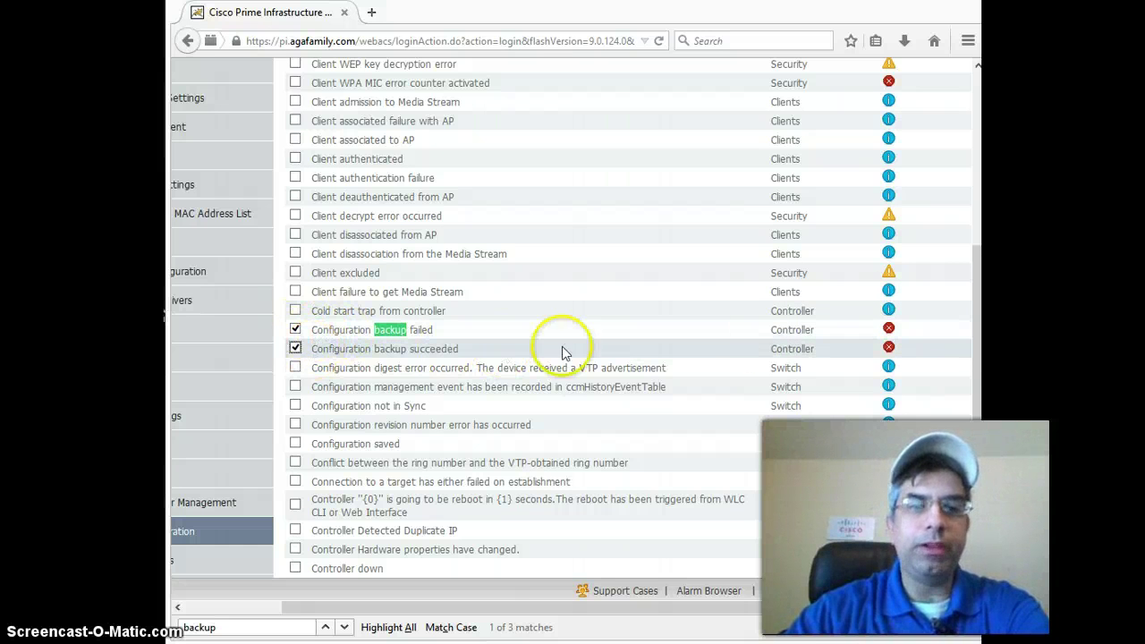
scroll(573, 358, "up", 5)
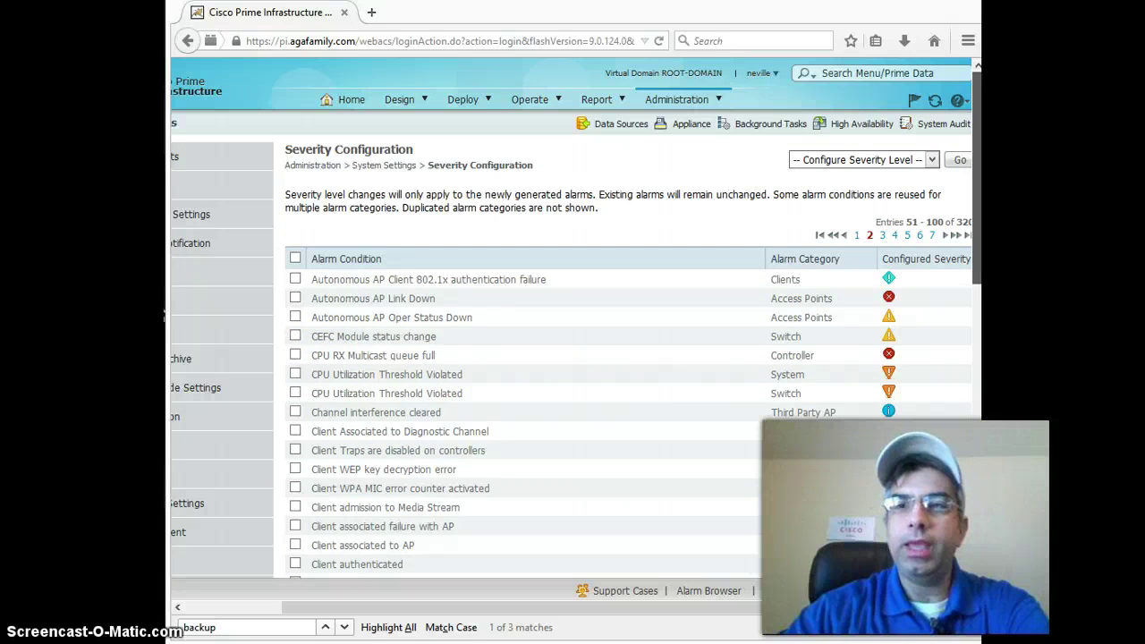
Apply Major severity to the two selected configuration backup alarms and confirm the change.
left_click(866, 161)
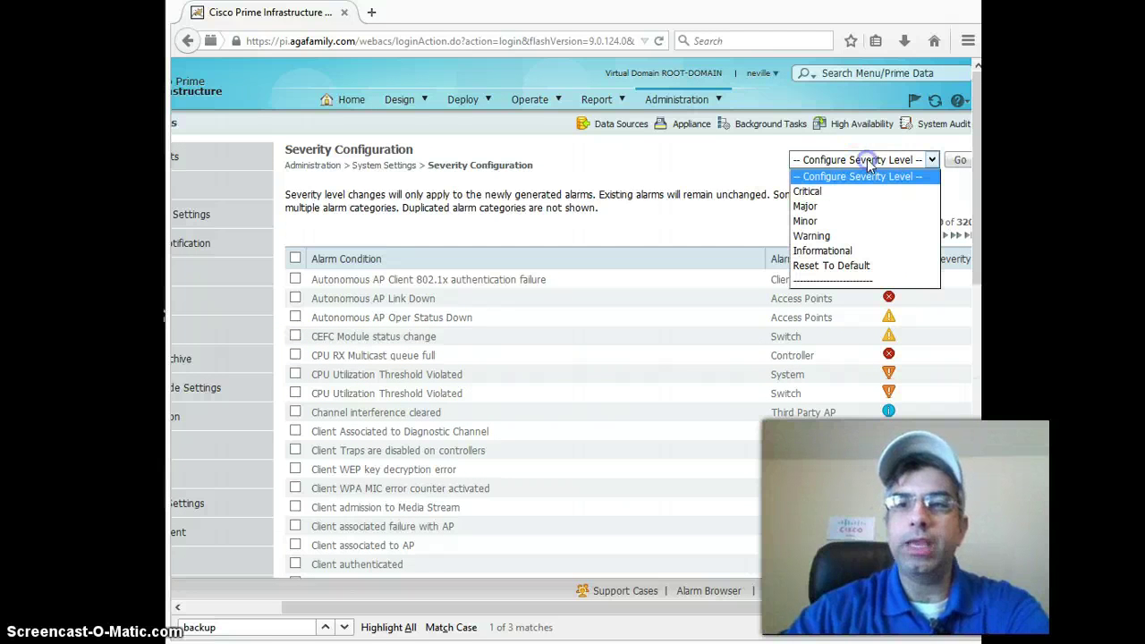
left_click(824, 221)
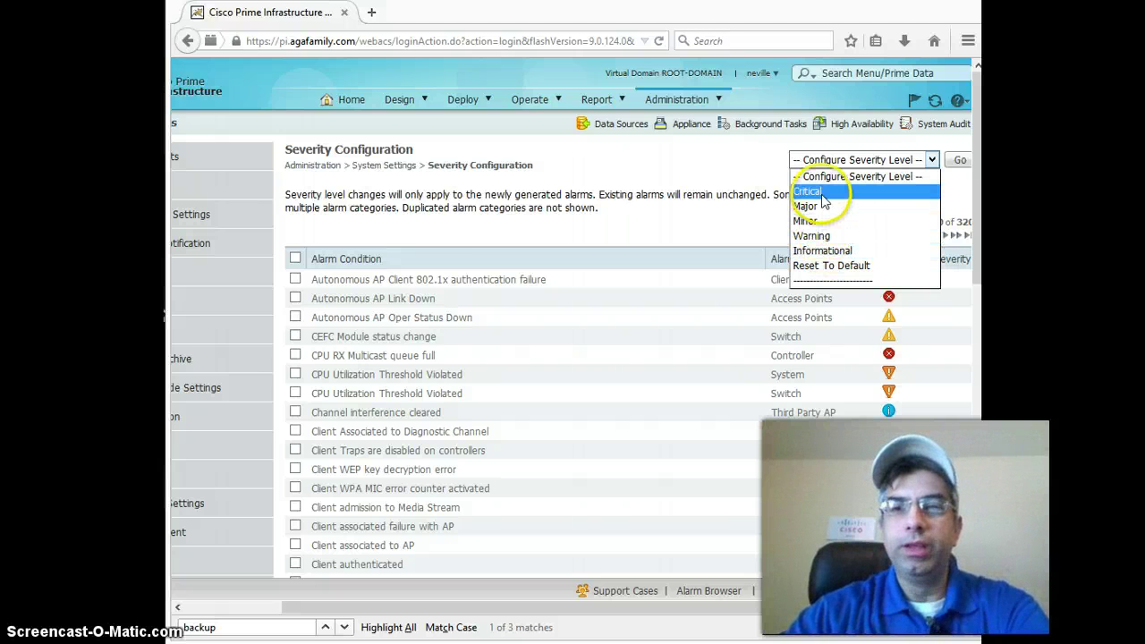
left_click(824, 208)
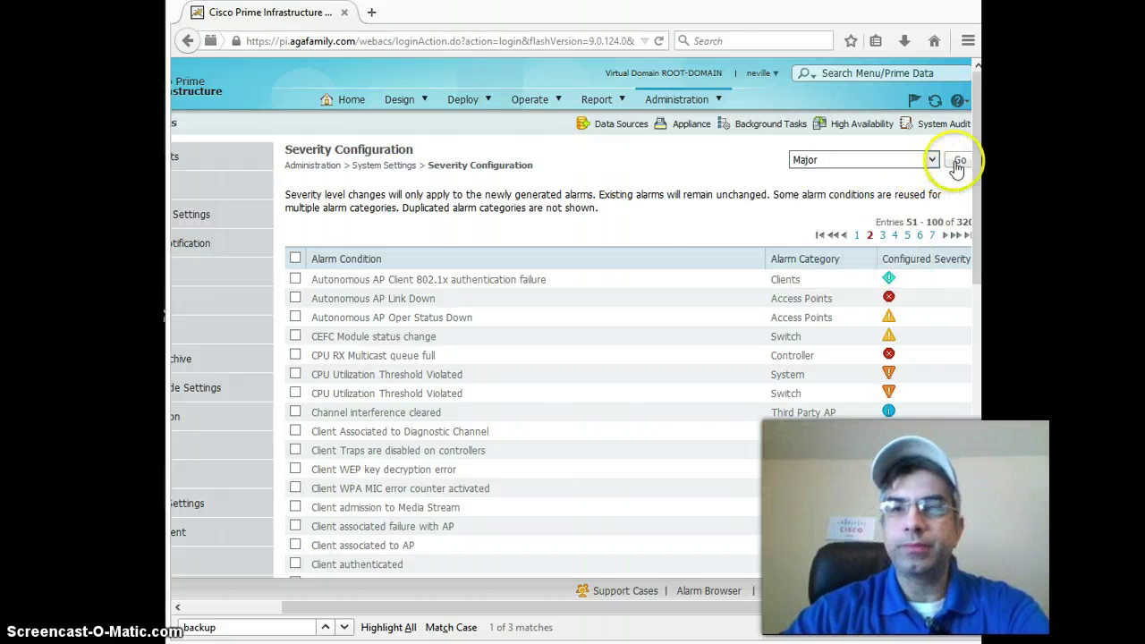
left_click(956, 161)
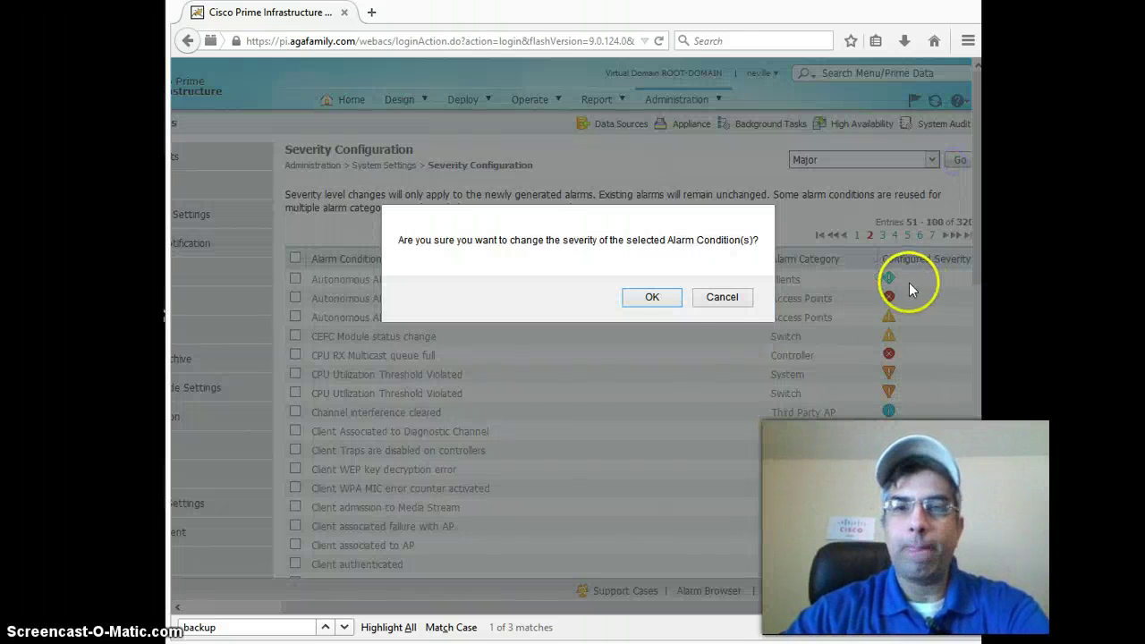
left_click(654, 296)
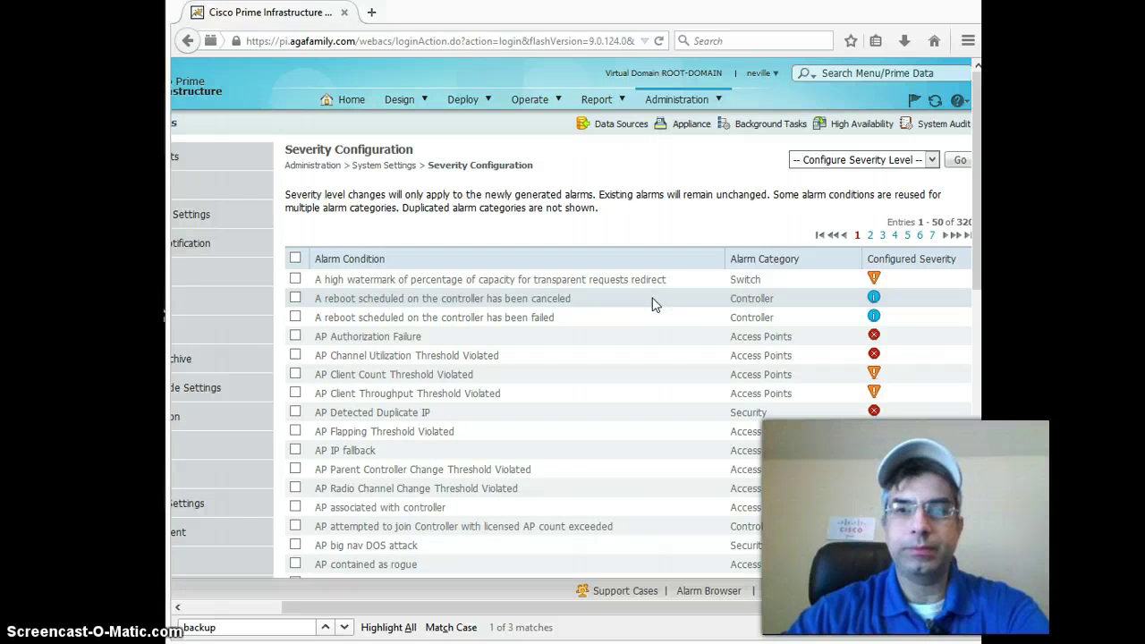
From Mail Server Configuration, go to the per-category alarm email notification settings.
left_click_drag(975, 231, 973, 483)
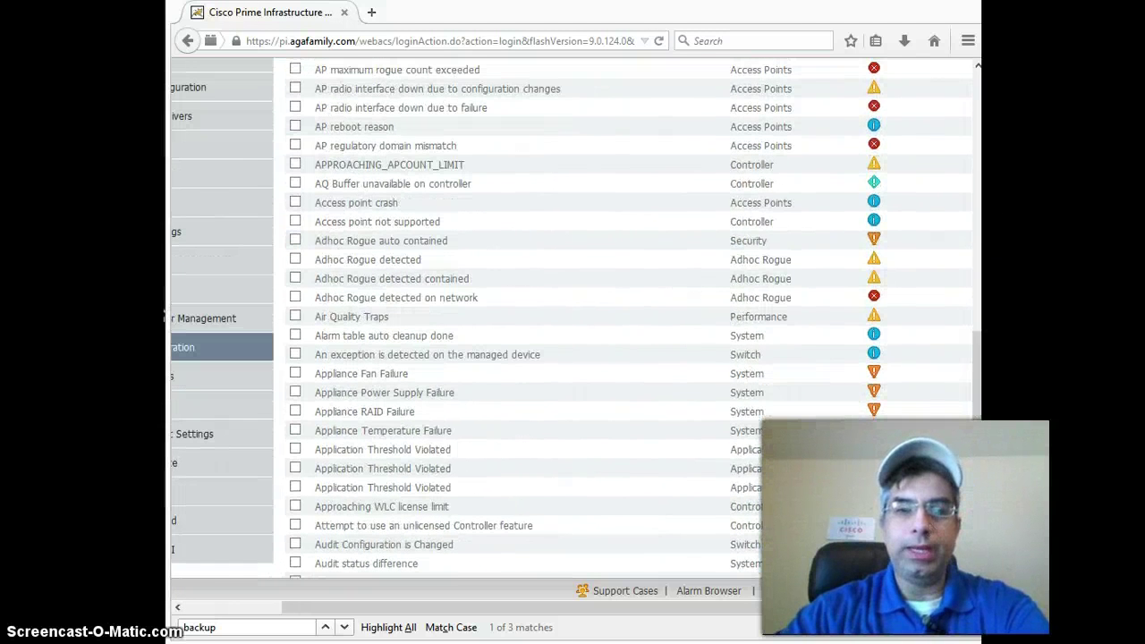
left_click_drag(472, 608, 311, 608)
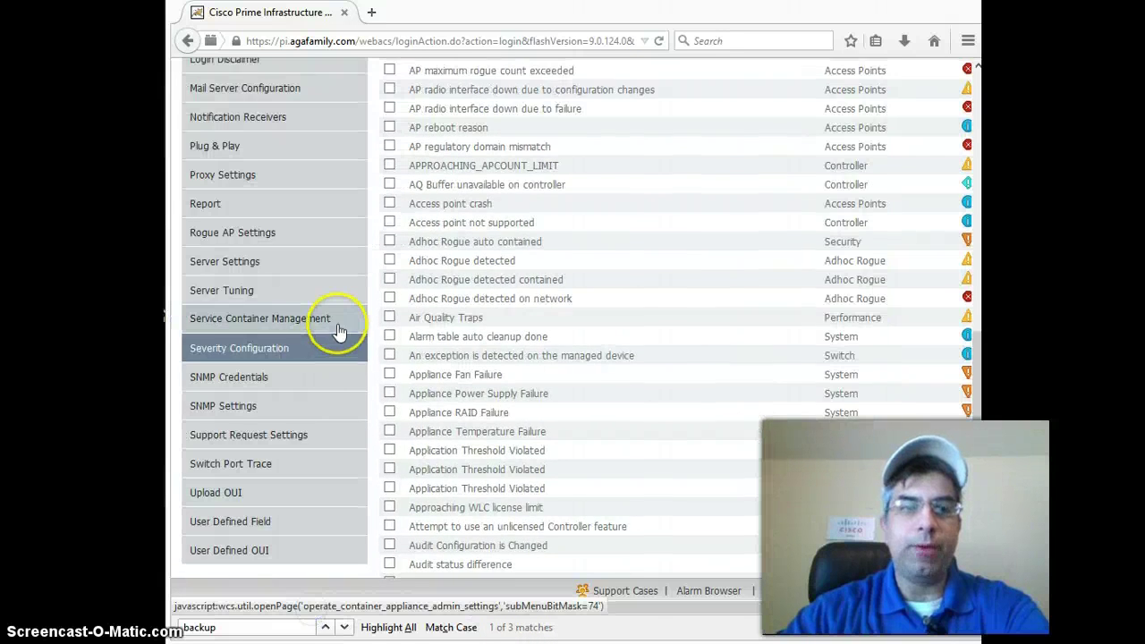
scroll(295, 322, "up", 2)
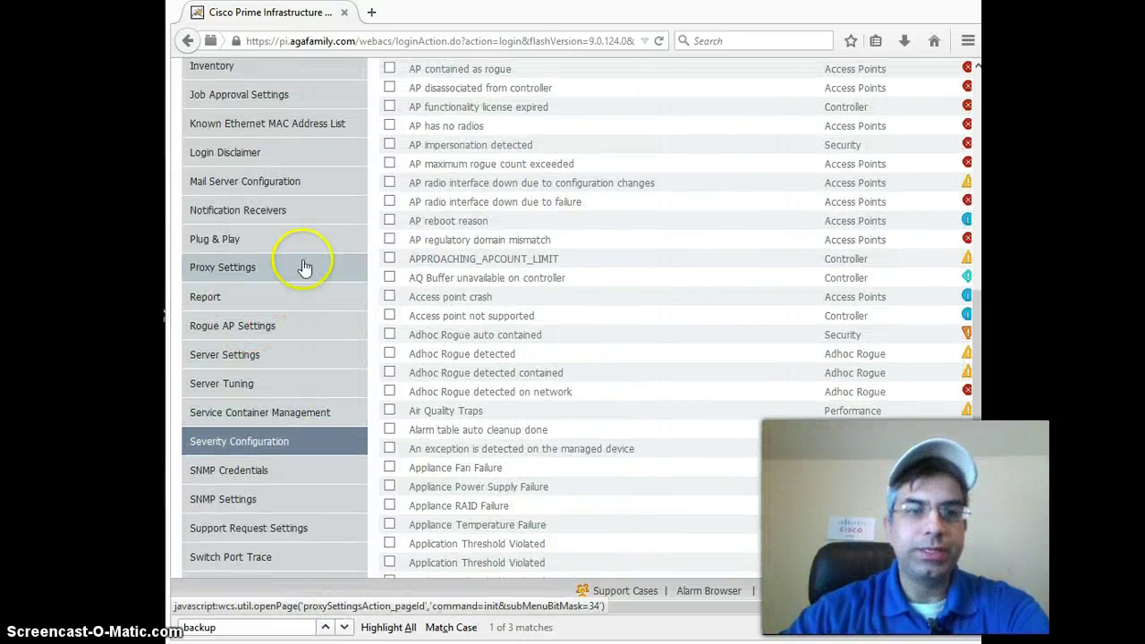
left_click(273, 182)
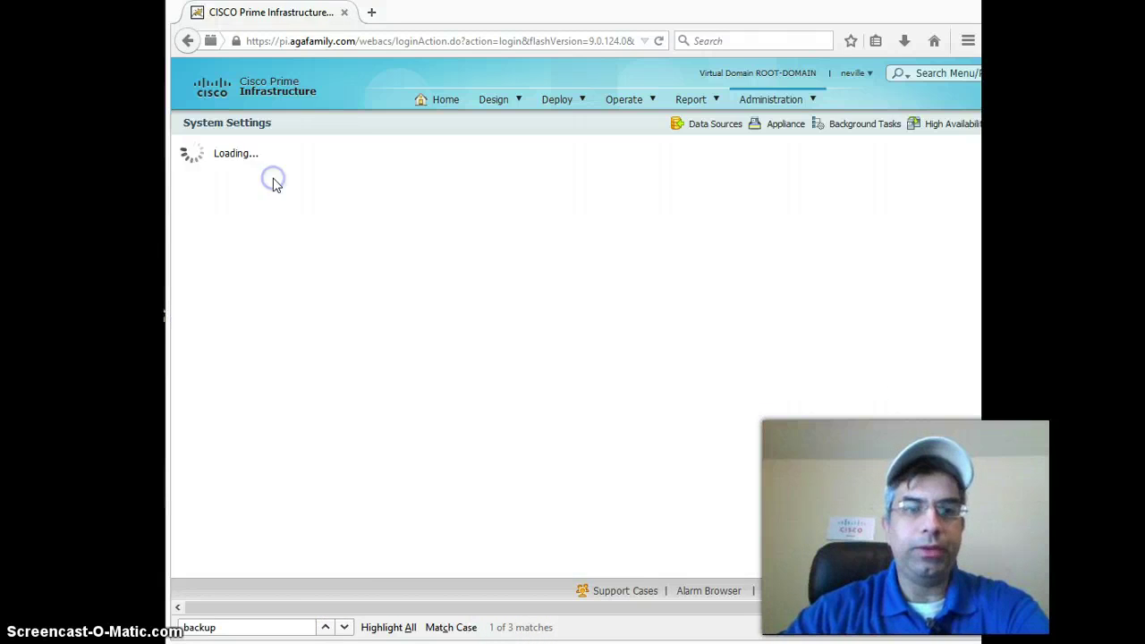
scroll(627, 304, "down", 3)
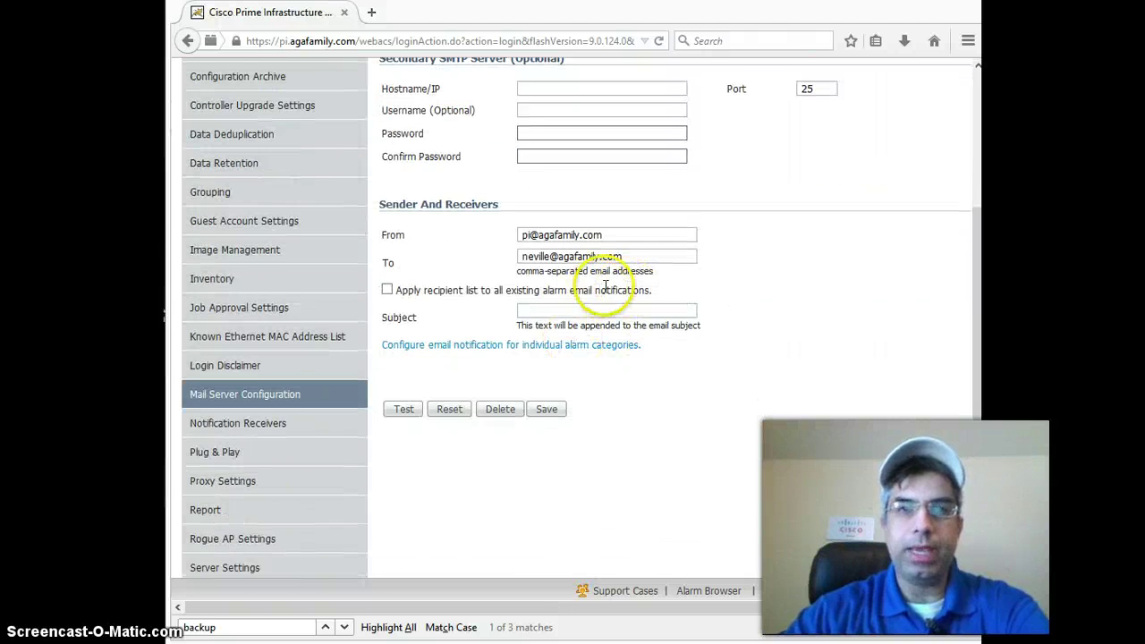
scroll(617, 269, "up", 6)
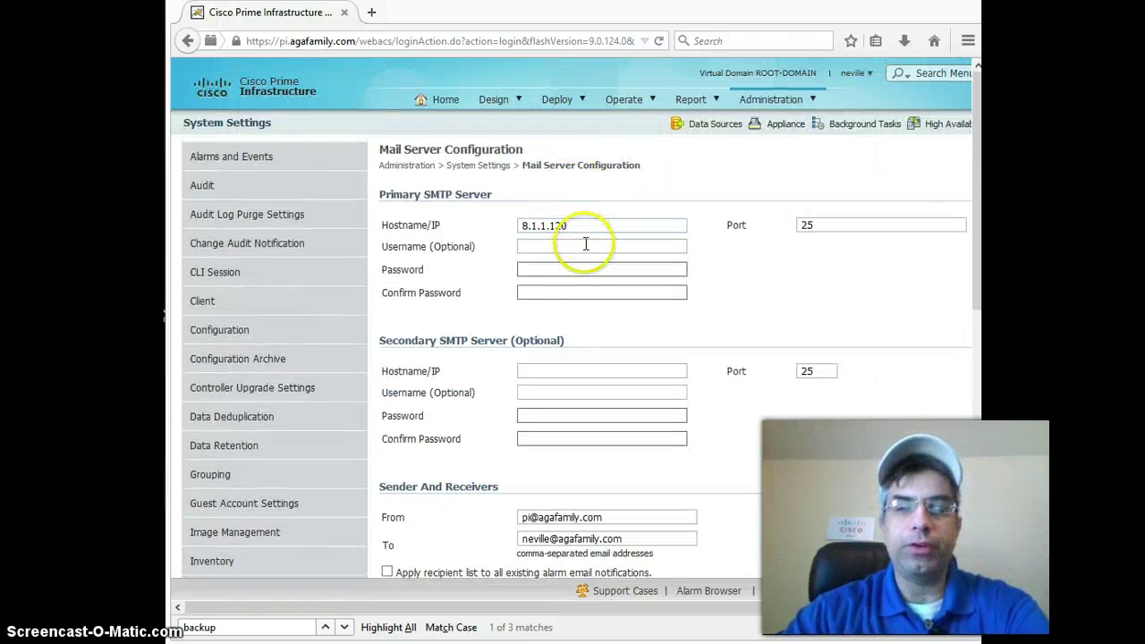
scroll(591, 259, "down", 3)
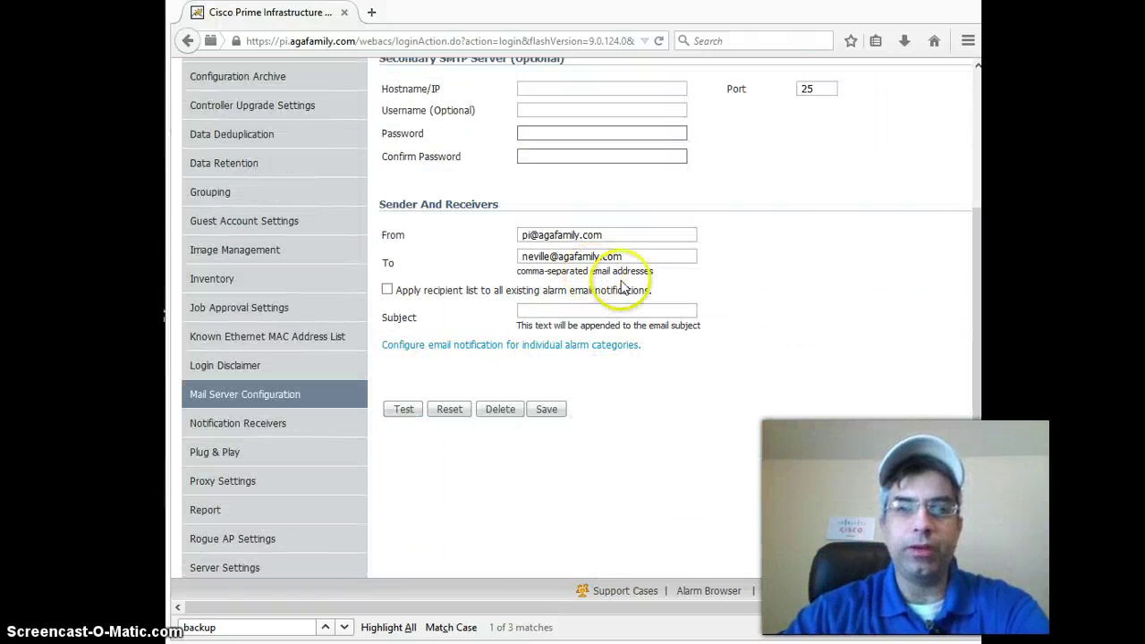
left_click(518, 346)
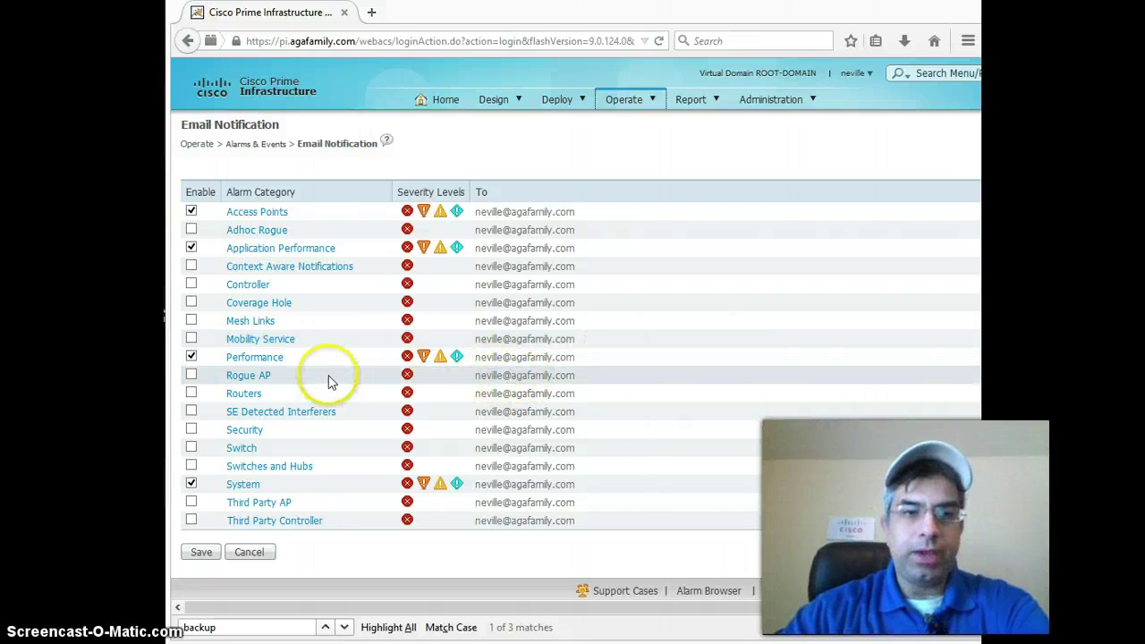
Restrict System alarm emails to Major severity only and save the Email Notification settings.
left_click(247, 488)
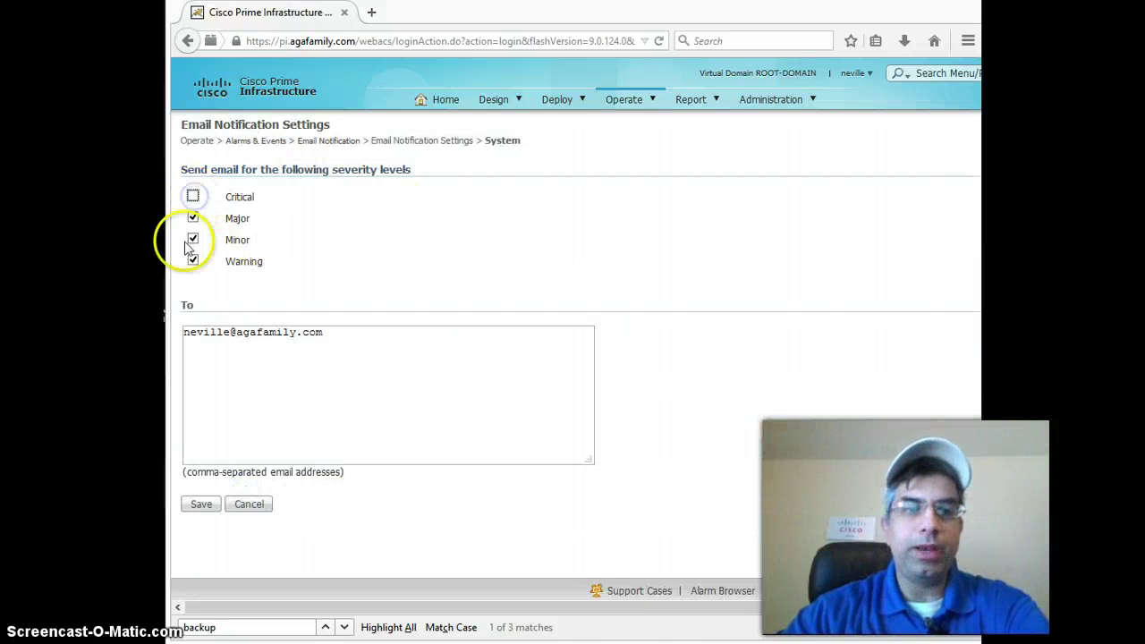
left_click(201, 504)
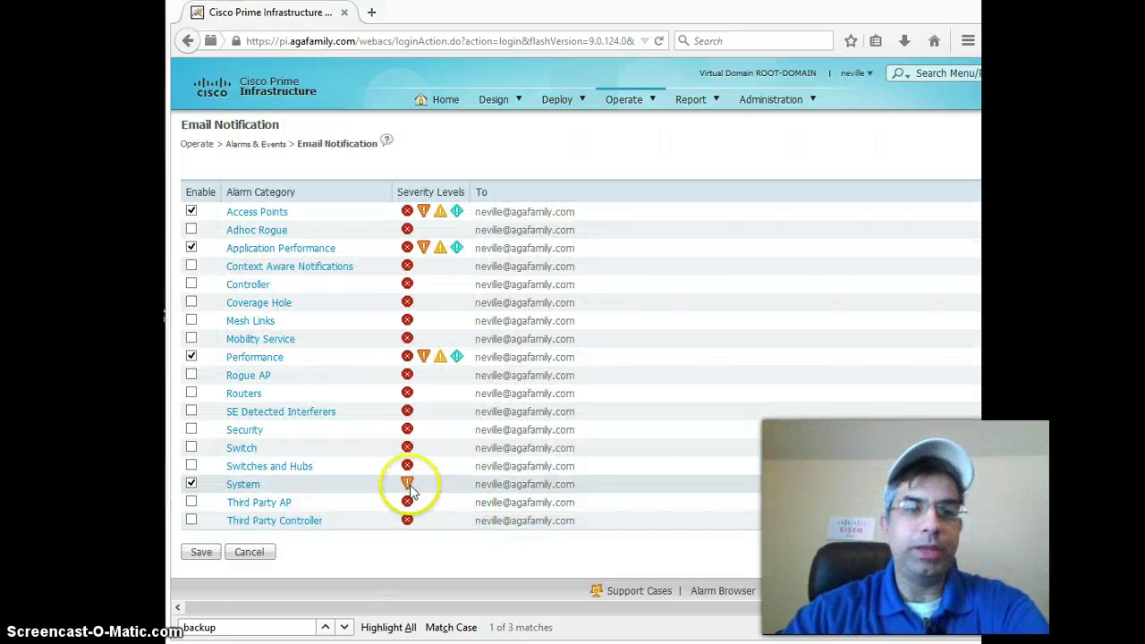
left_click(200, 552)
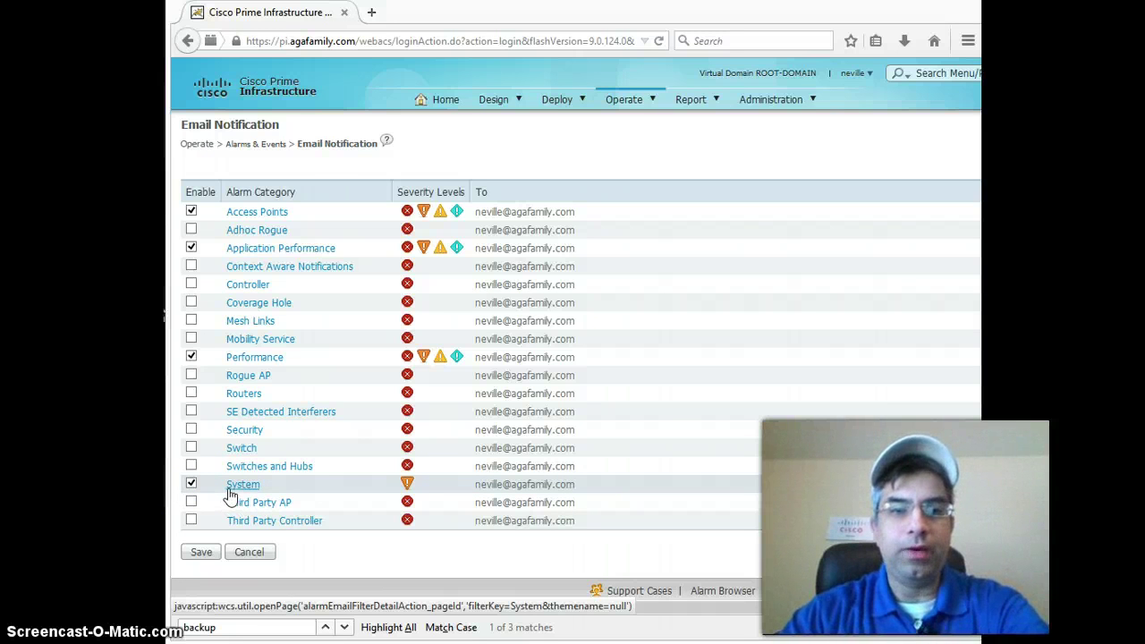
Check that the System alarm row shows only Major severity.
left_click(407, 483)
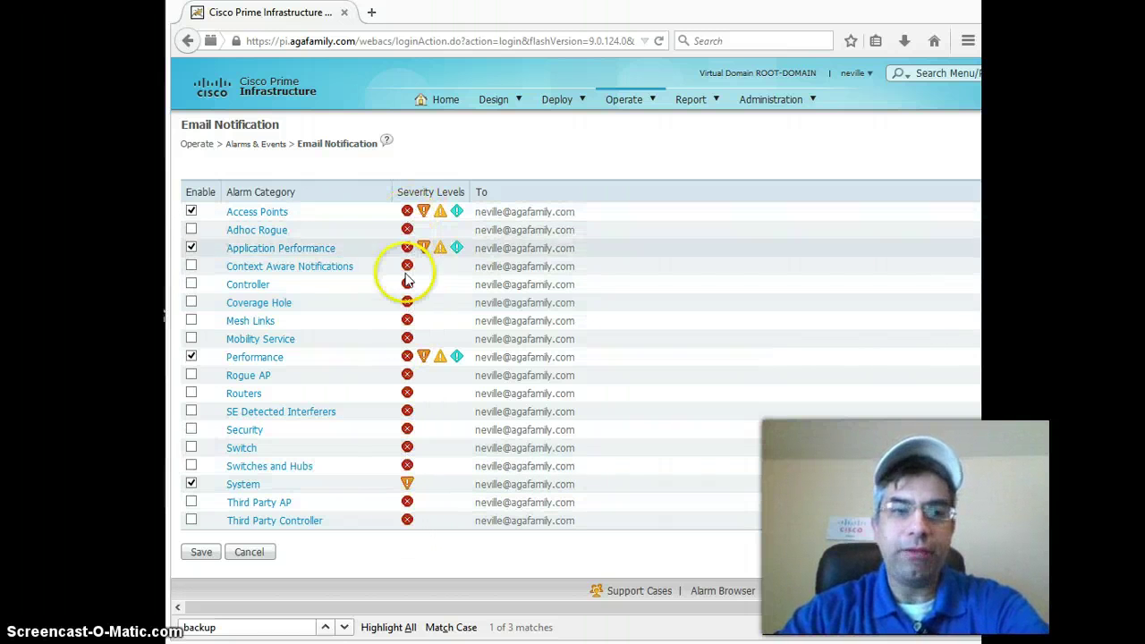
left_click(407, 484)
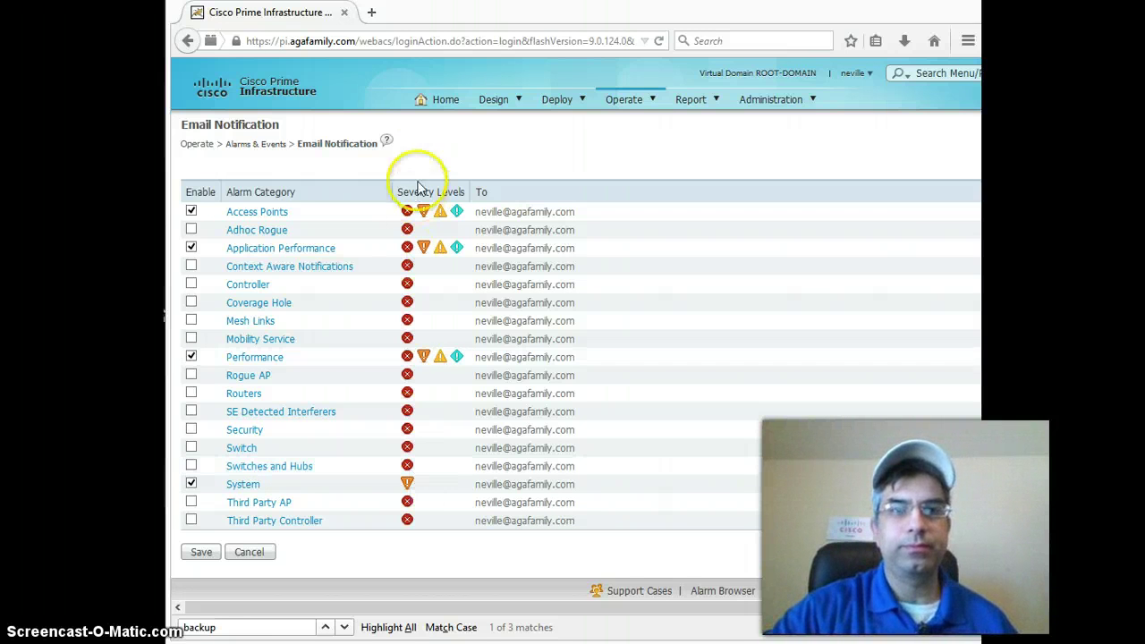
In a new browser tab, go to the mail server site 'pdc'.
left_click(374, 13)
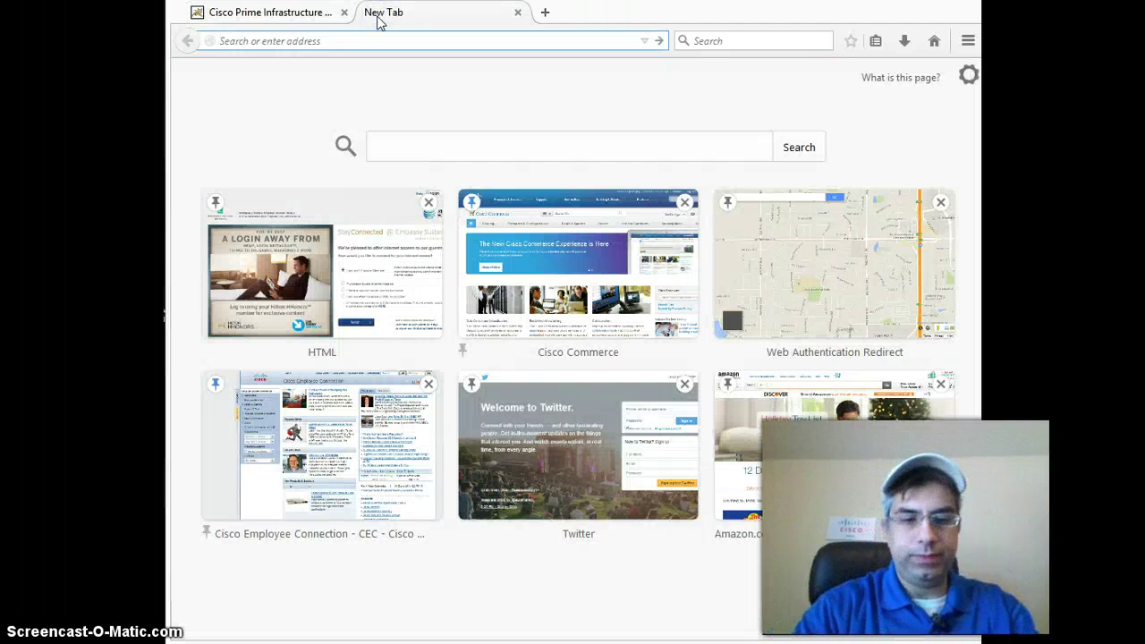
type("pdc.agafamily.com/")
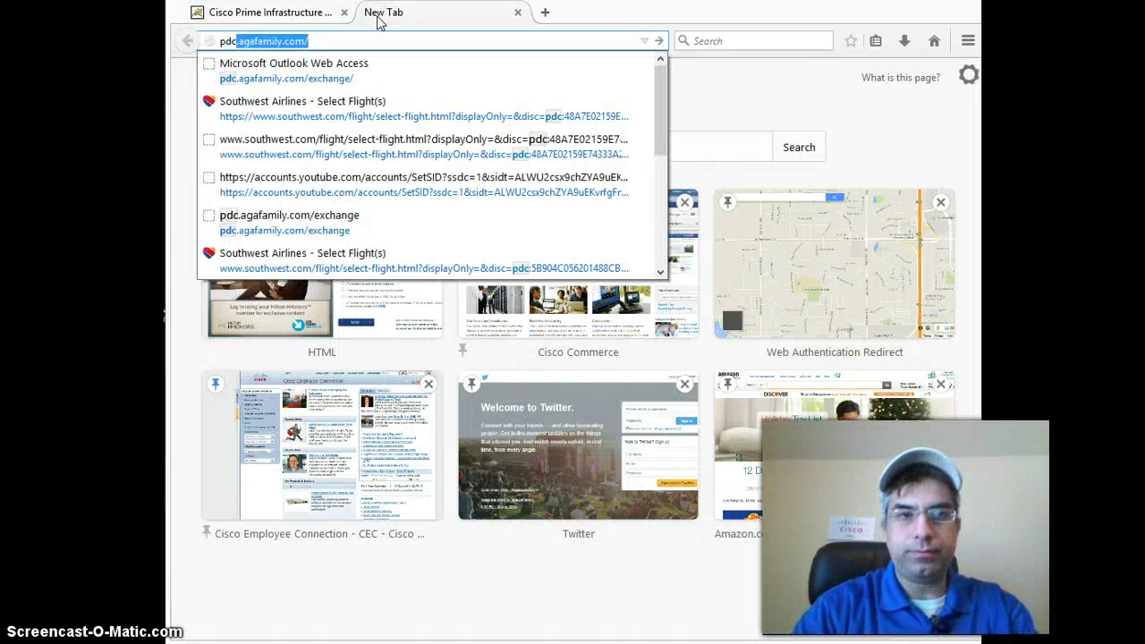
key("Return")
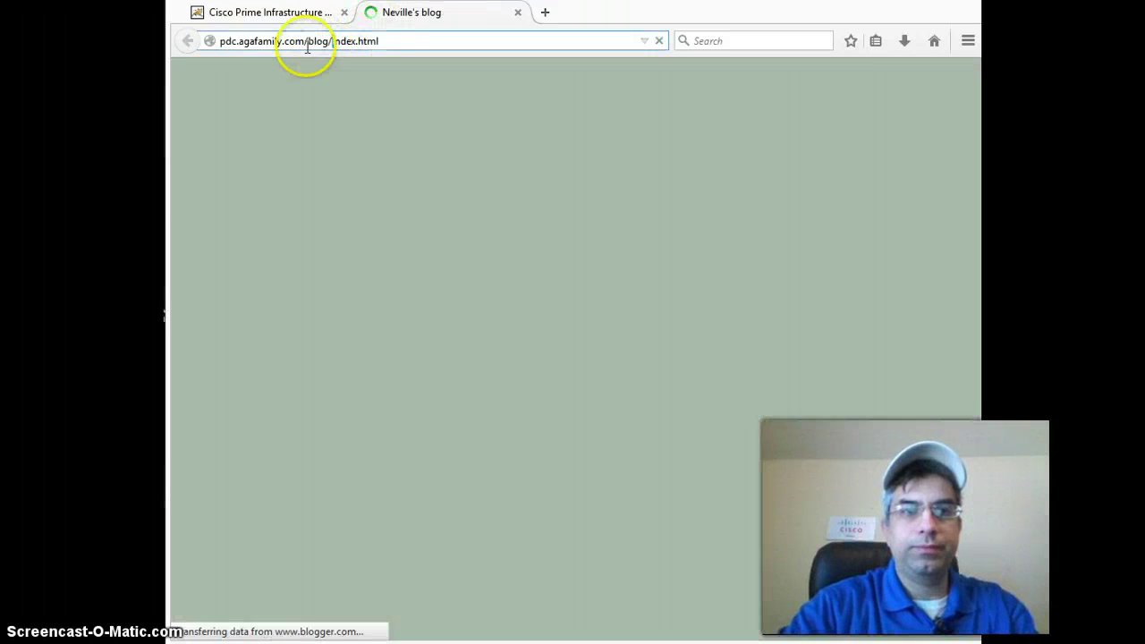
Sign in to Outlook Web Access at /exchange and read the newest PI alarm email.
left_click_drag(305, 40, 331, 40)
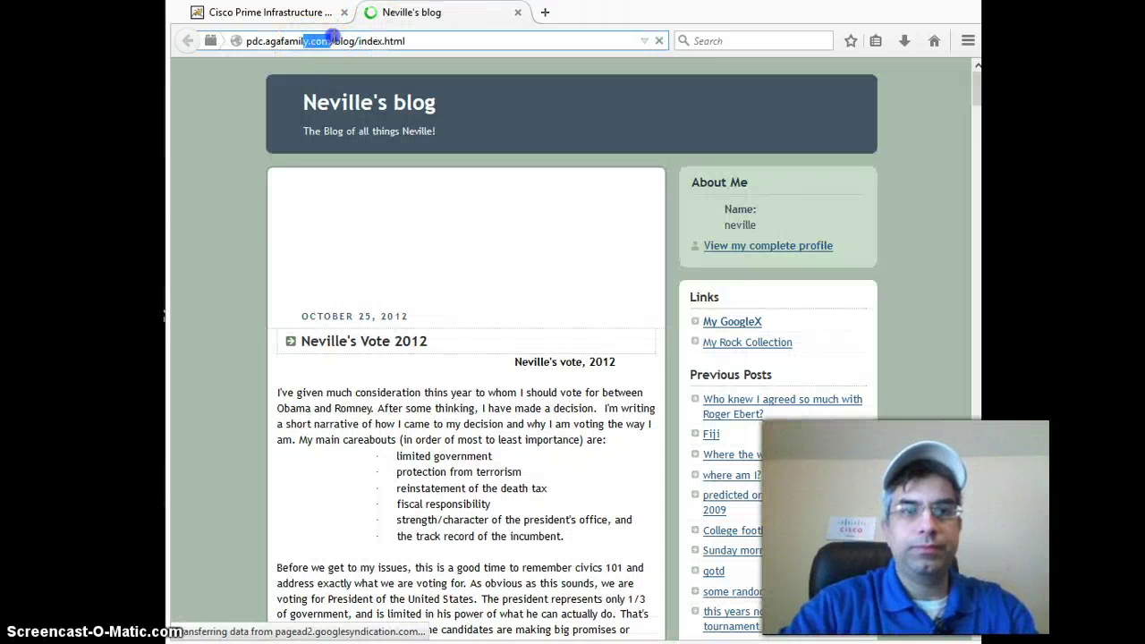
left_click(335, 42)
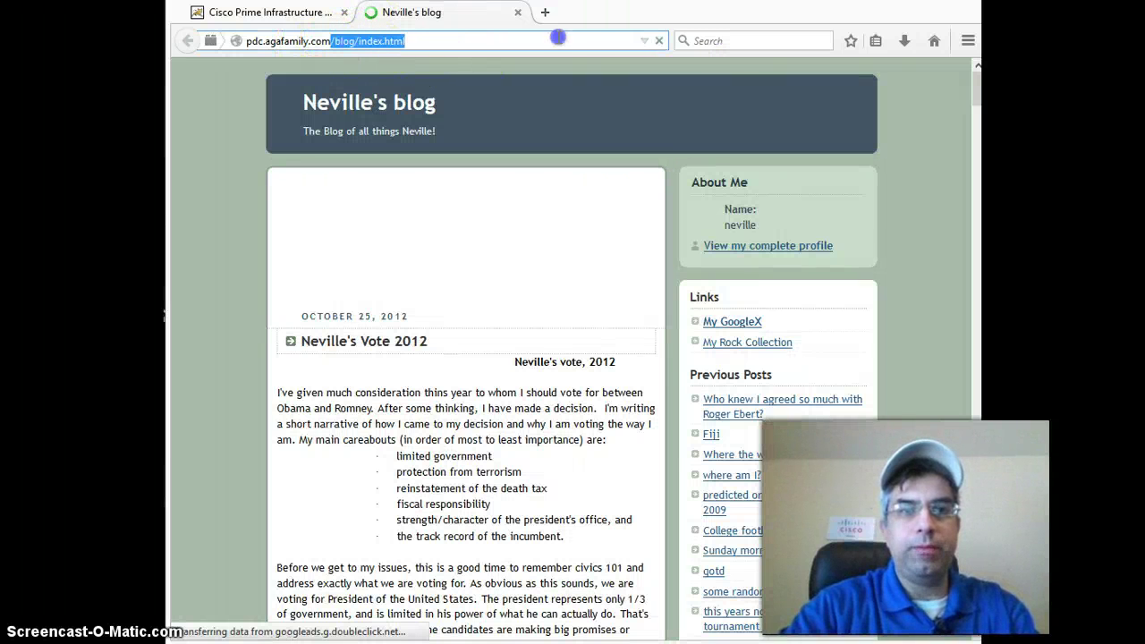
type("/exchange/")
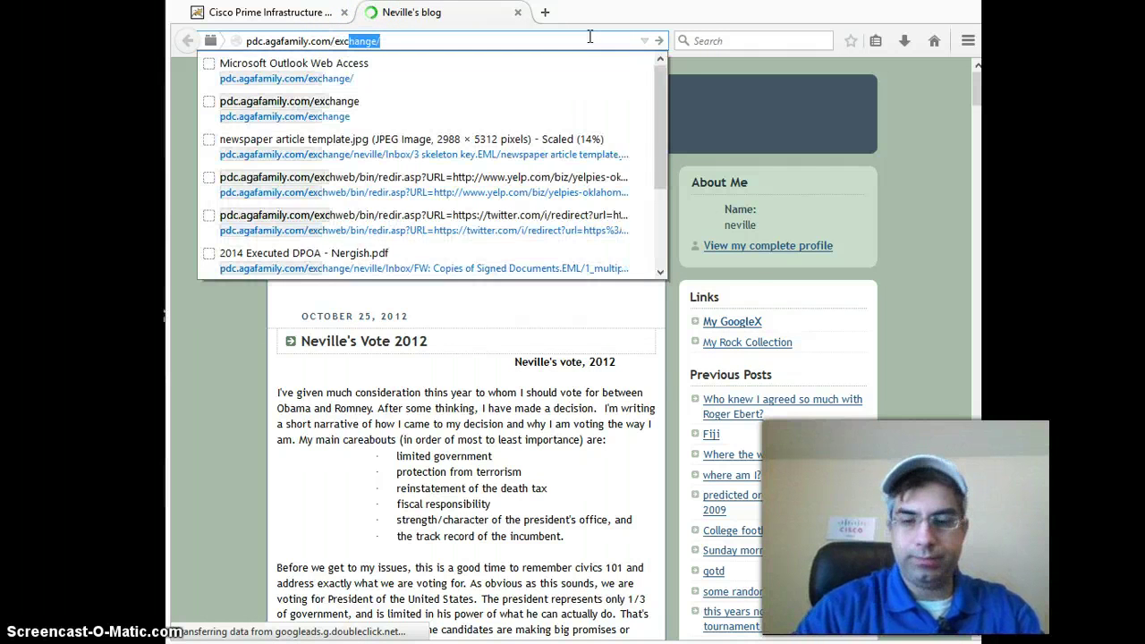
key("Return")
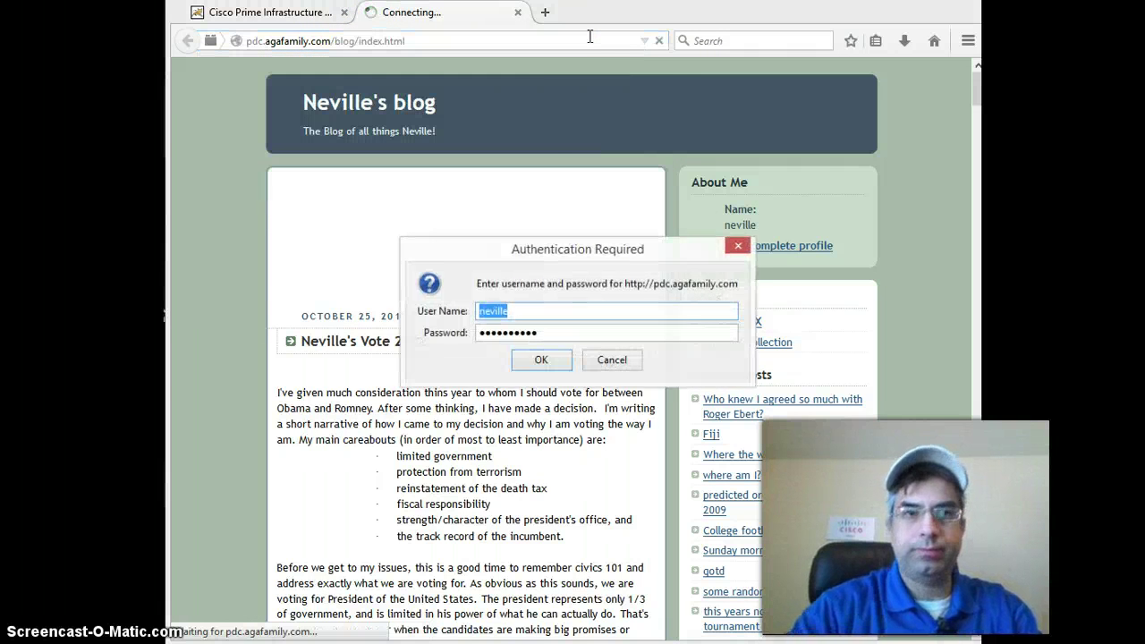
left_click(558, 367)
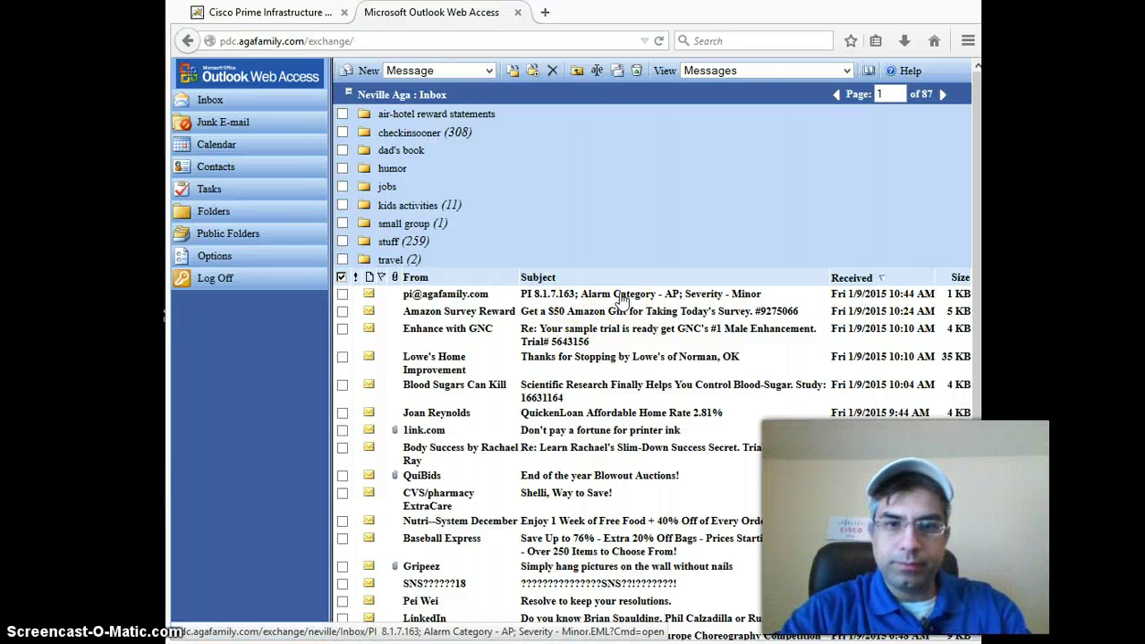
left_click(619, 296)
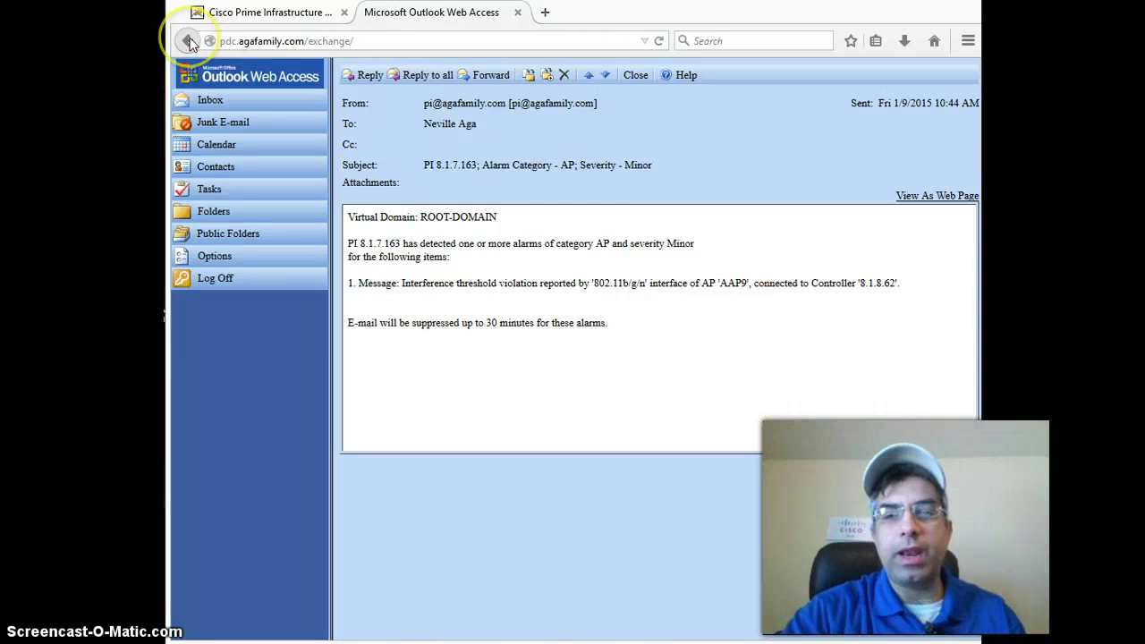
Back in Prime Infrastructure, reopen the Server Backup task under Administration > Background Tasks.
left_click(264, 13)
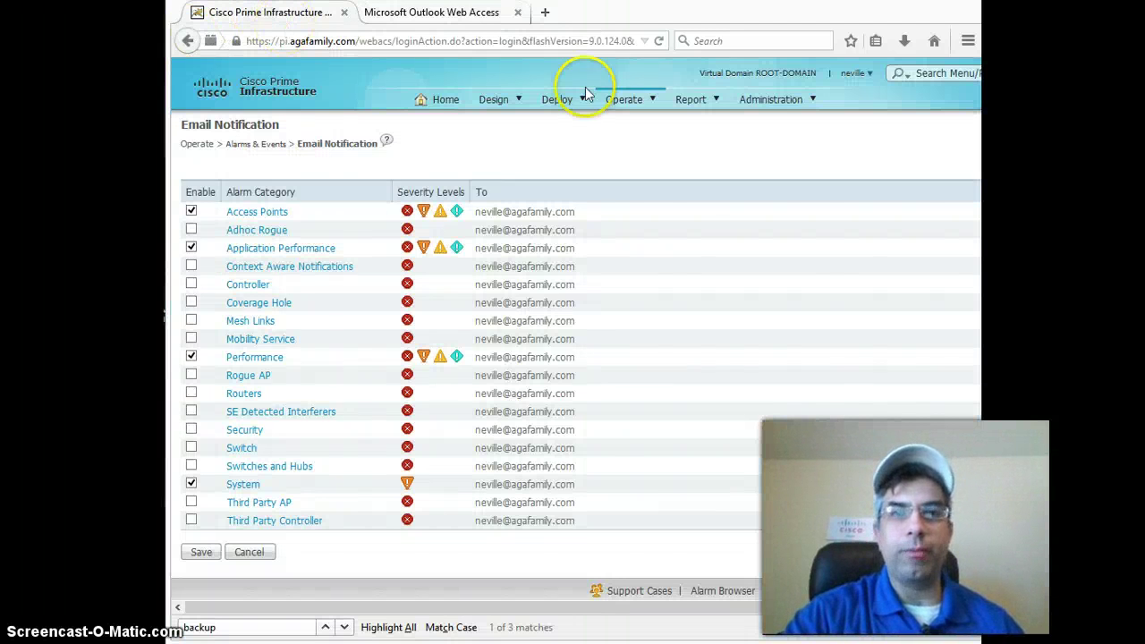
mouse_move(780, 108)
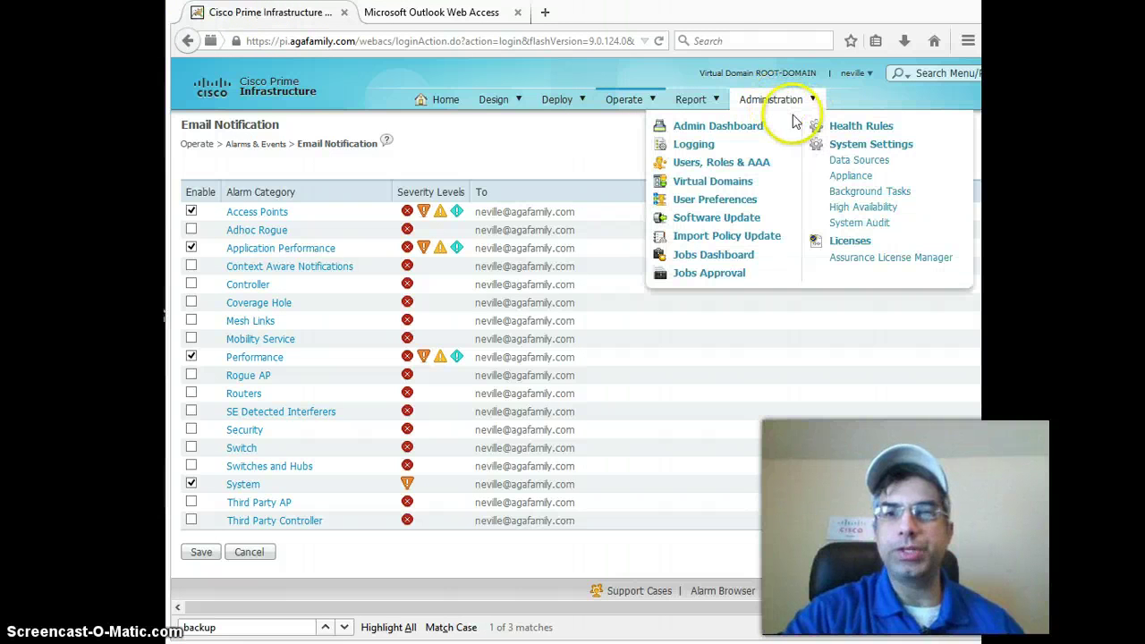
left_click(858, 192)
scroll(417, 439, "down", 10)
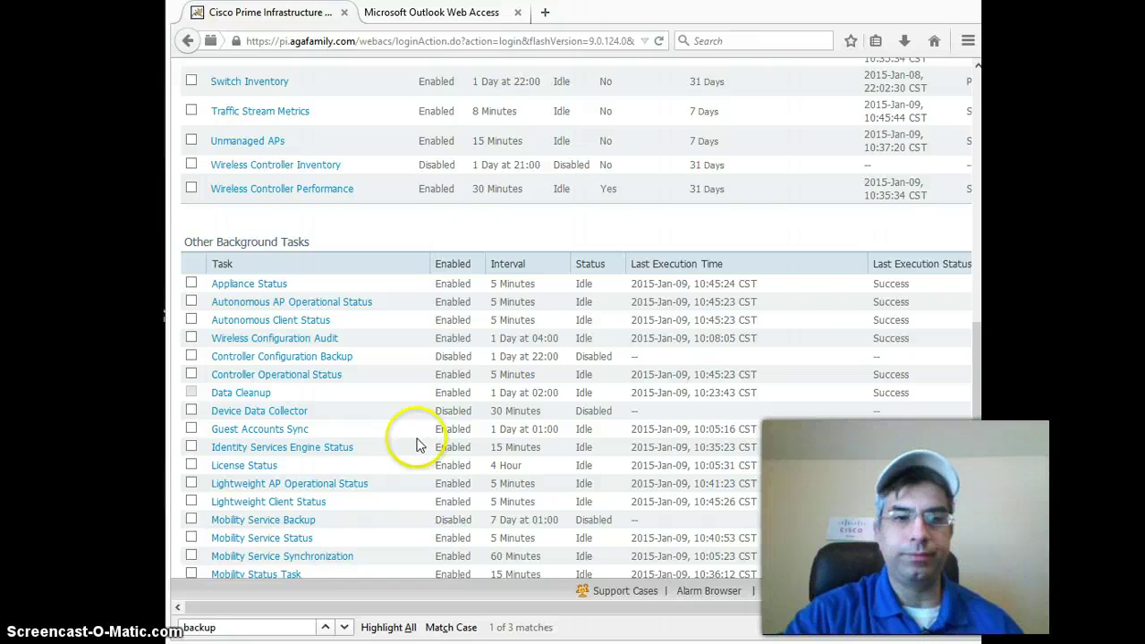
scroll(229, 456, "down", 3)
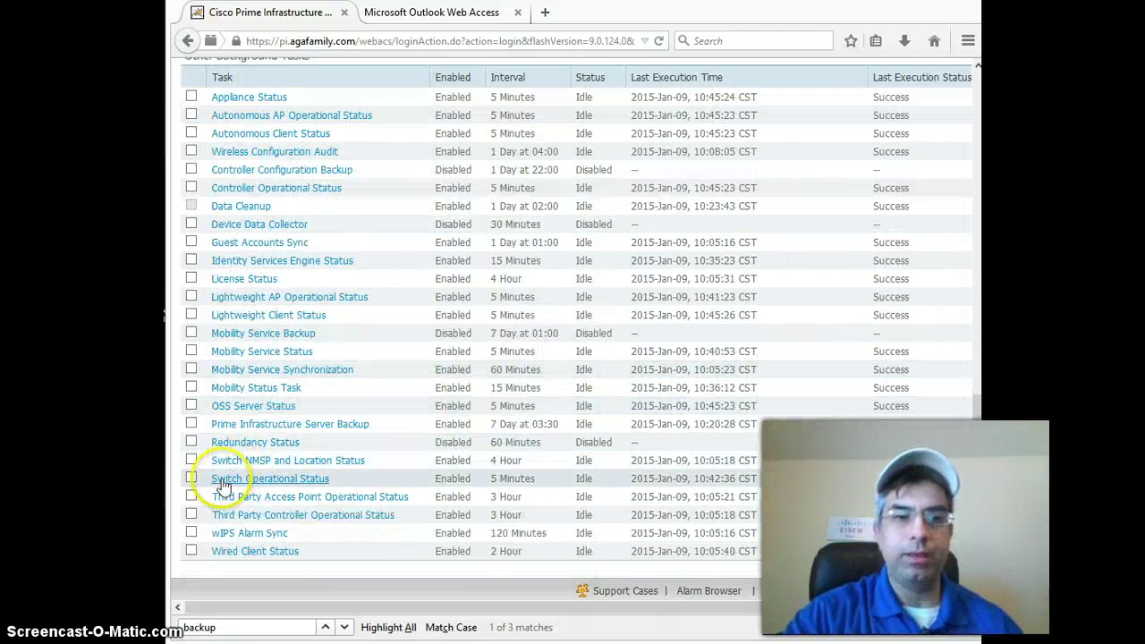
left_click(275, 428)
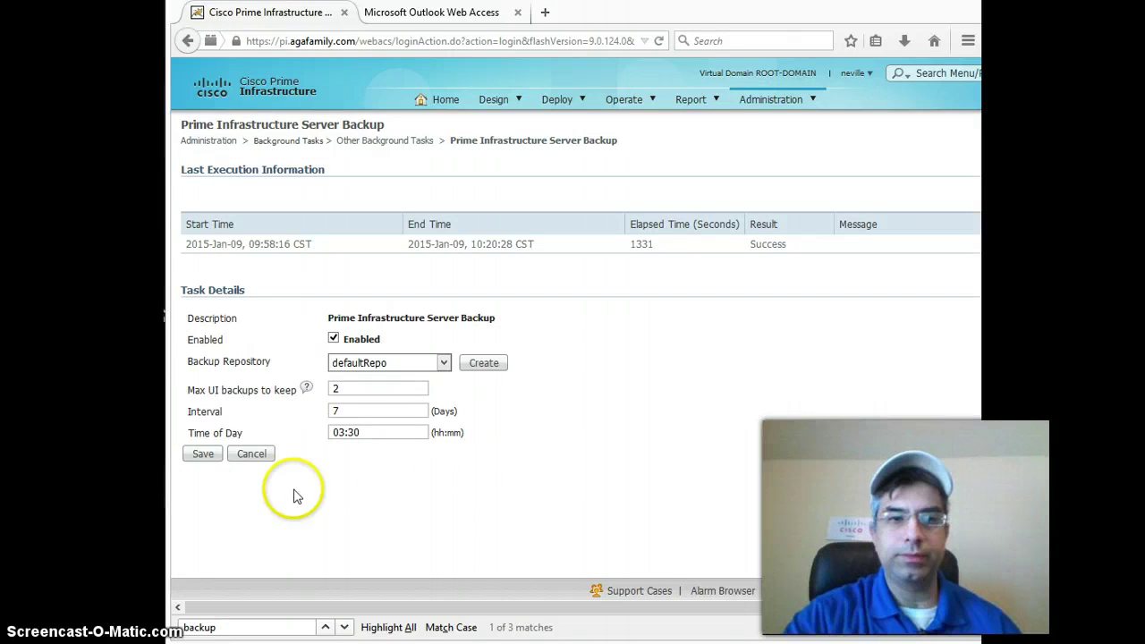
Scroll the Server Backup task page right and bring up the Administration menu.
left_click_drag(474, 613, 319, 607)
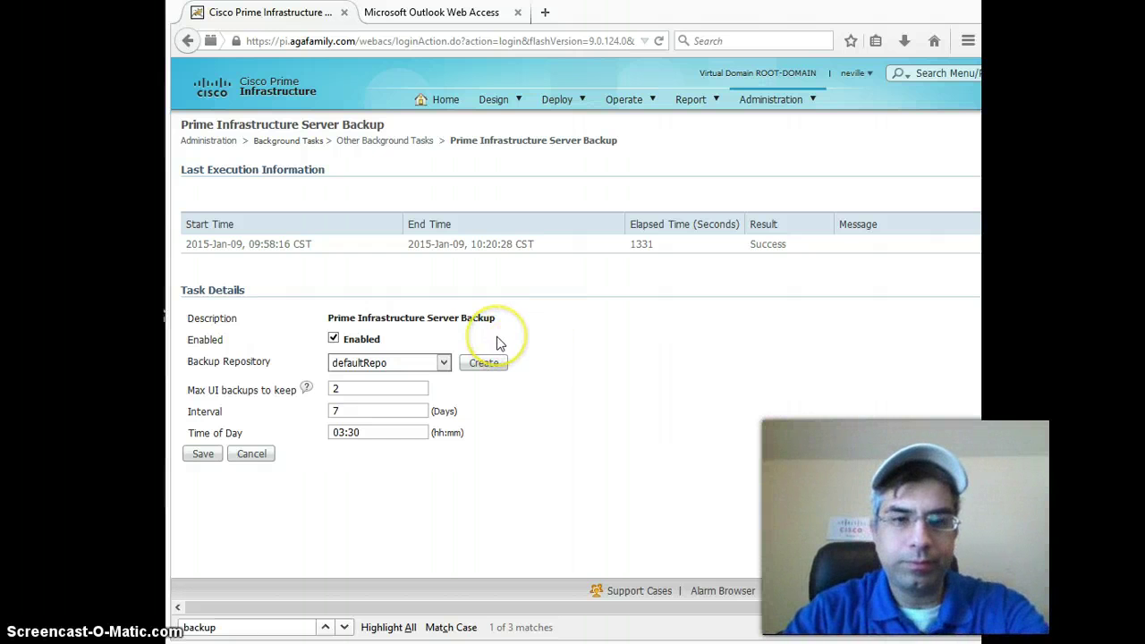
left_click(783, 105)
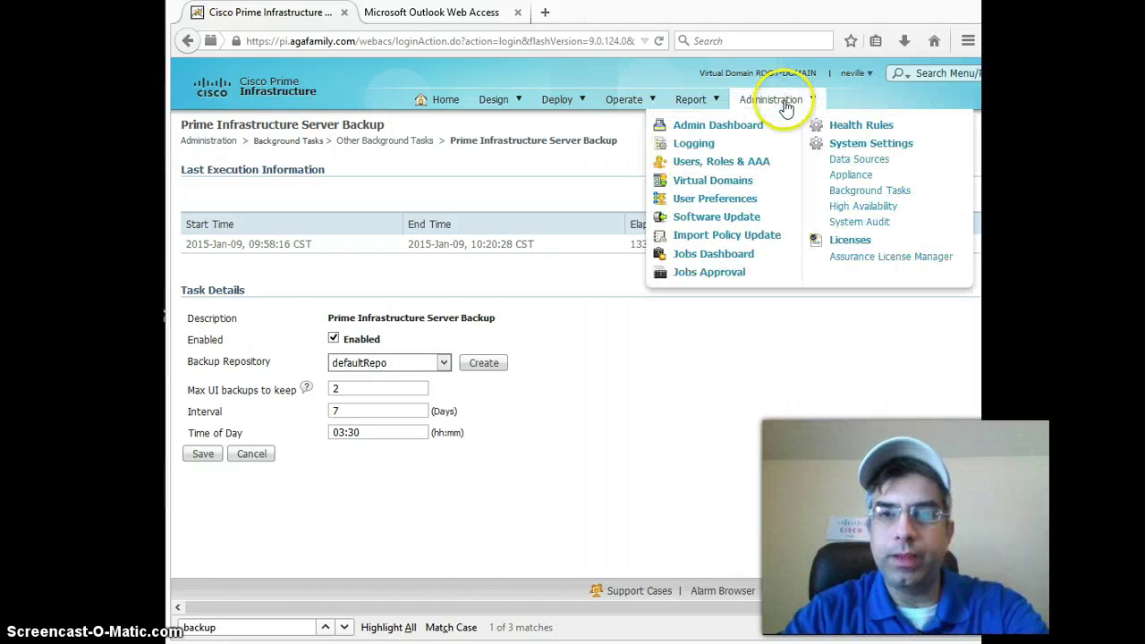
From Background Tasks, run Prime Infrastructure Server Backup with Execute Now and confirm the submission.
left_click(862, 193)
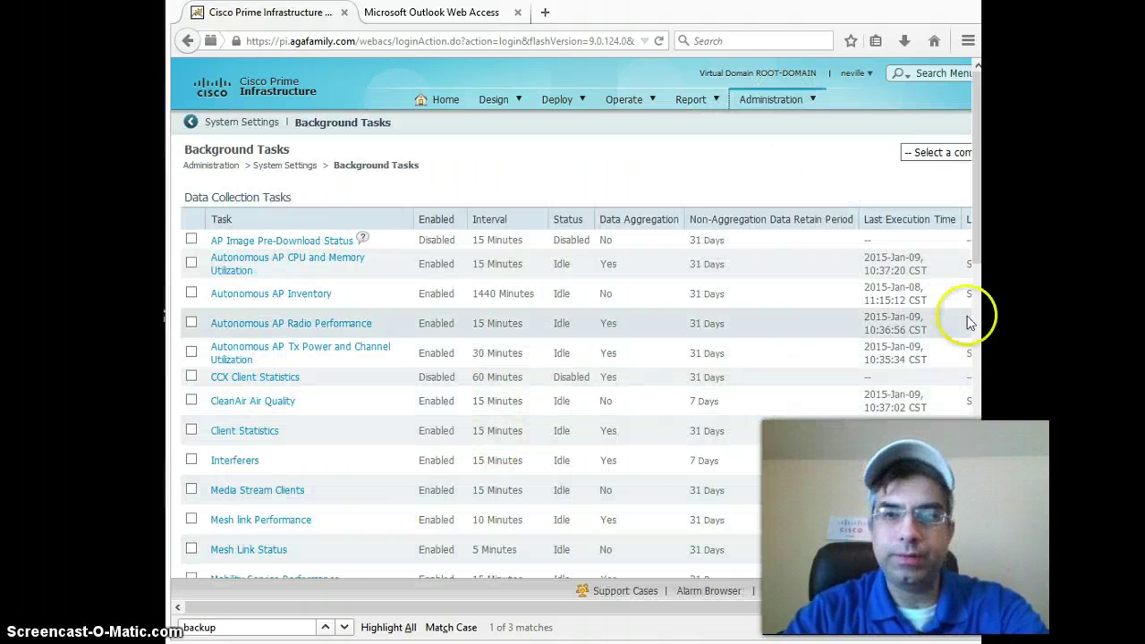
left_click_drag(977, 135, 949, 510)
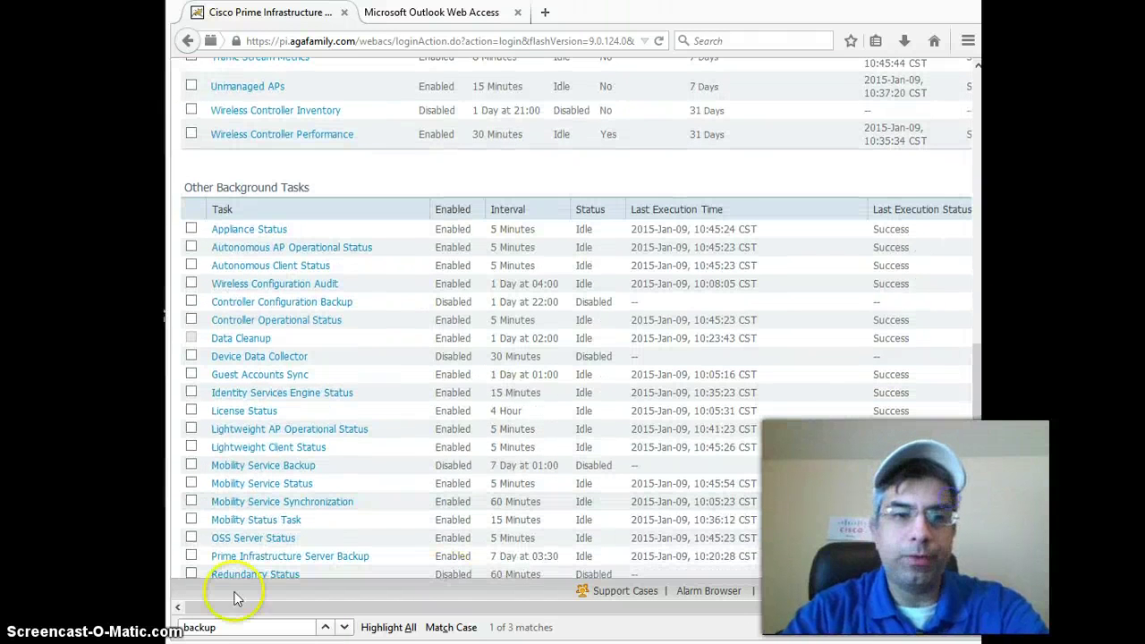
left_click(191, 555)
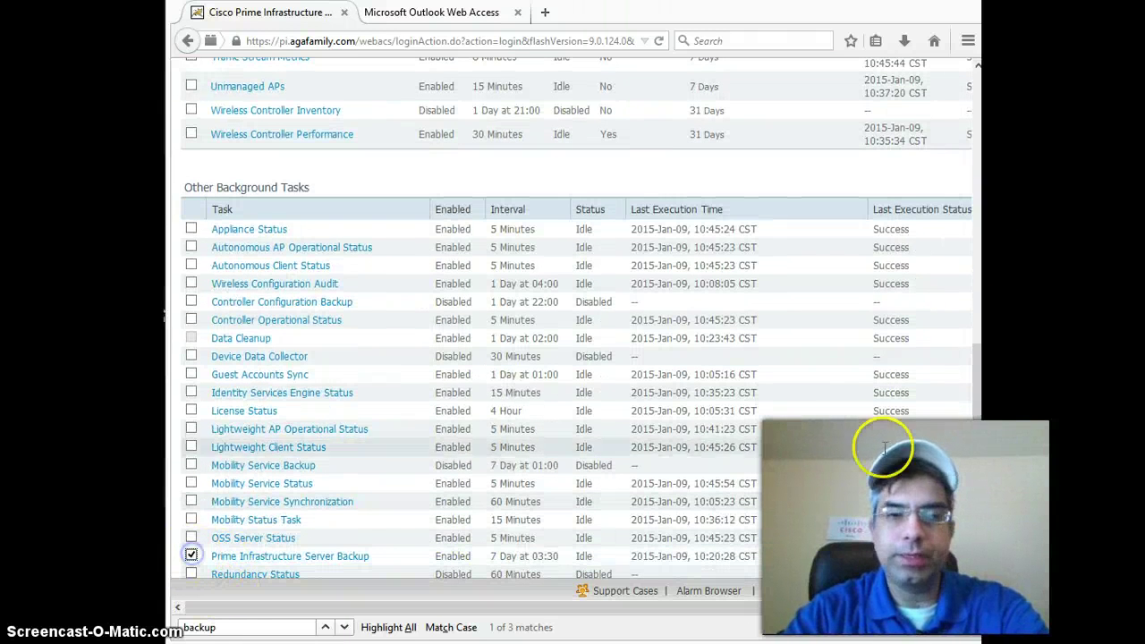
key("Home")
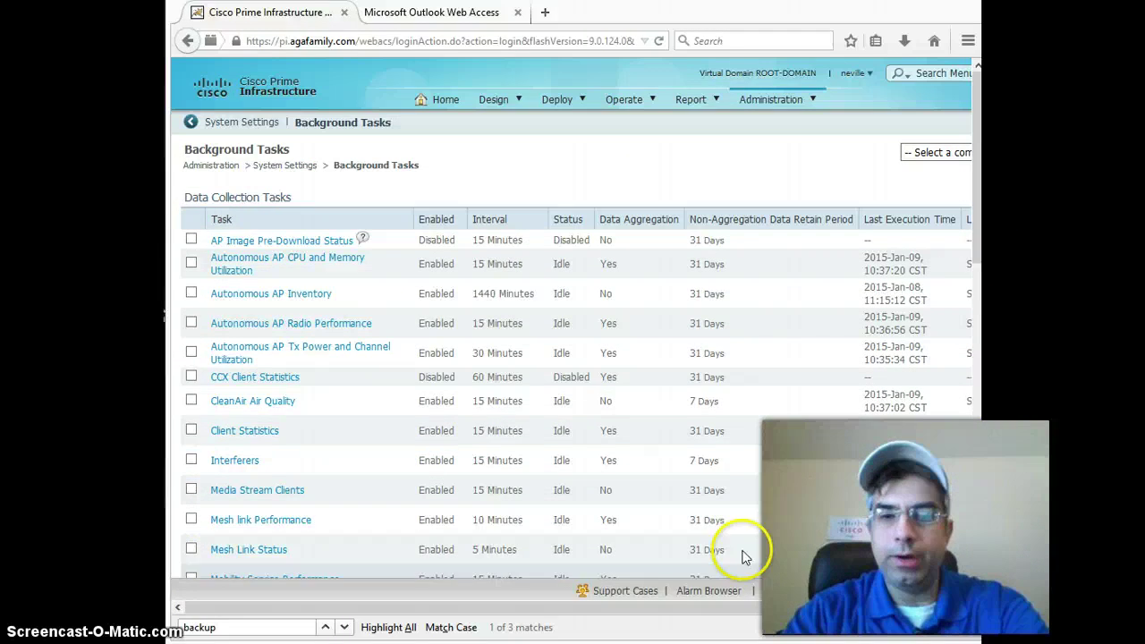
left_click_drag(689, 608, 787, 609)
left_click(850, 154)
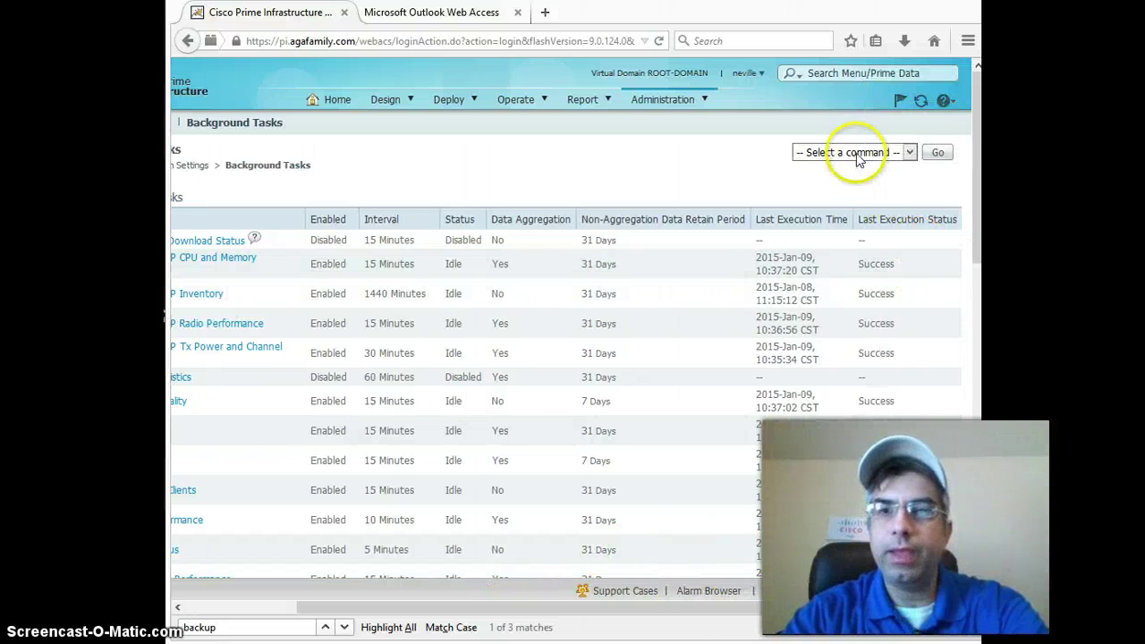
left_click(846, 185)
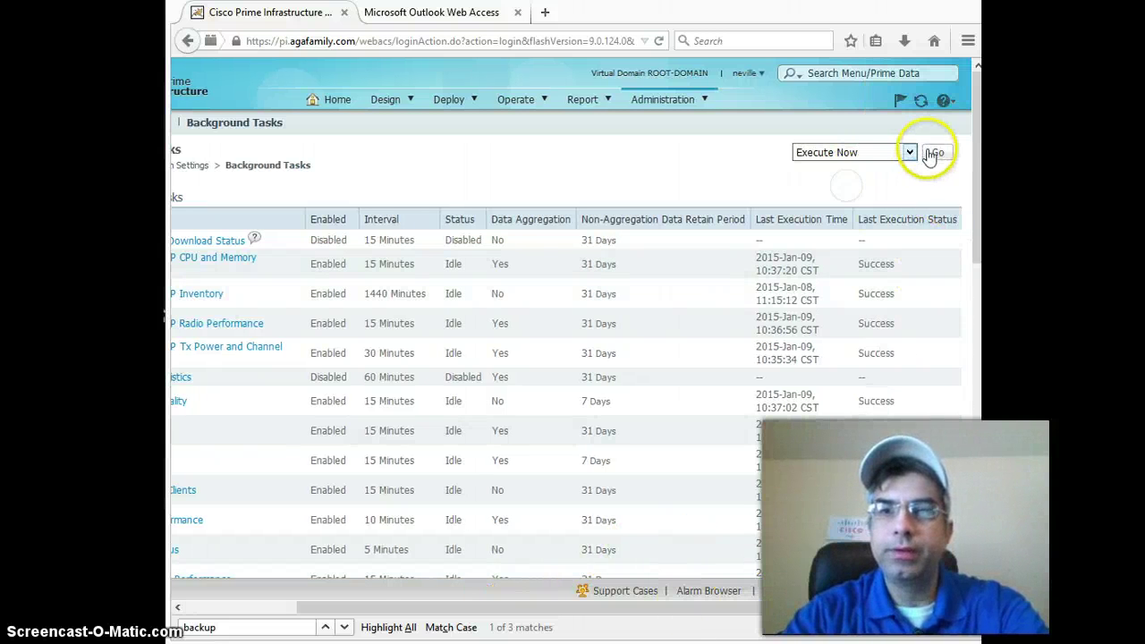
left_click(935, 152)
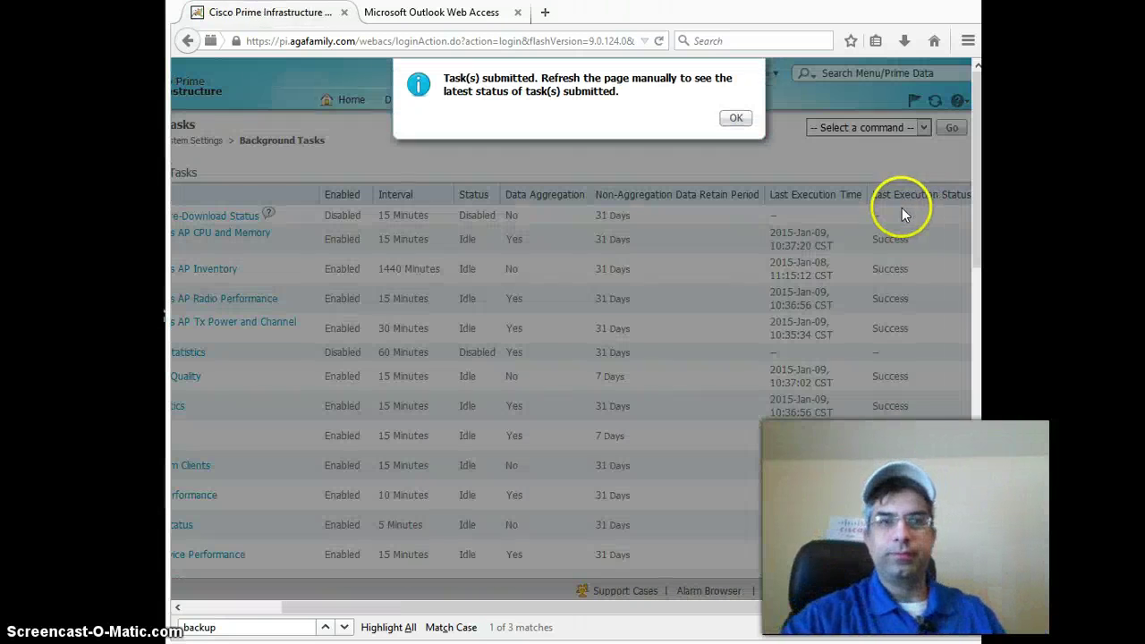
left_click(735, 117)
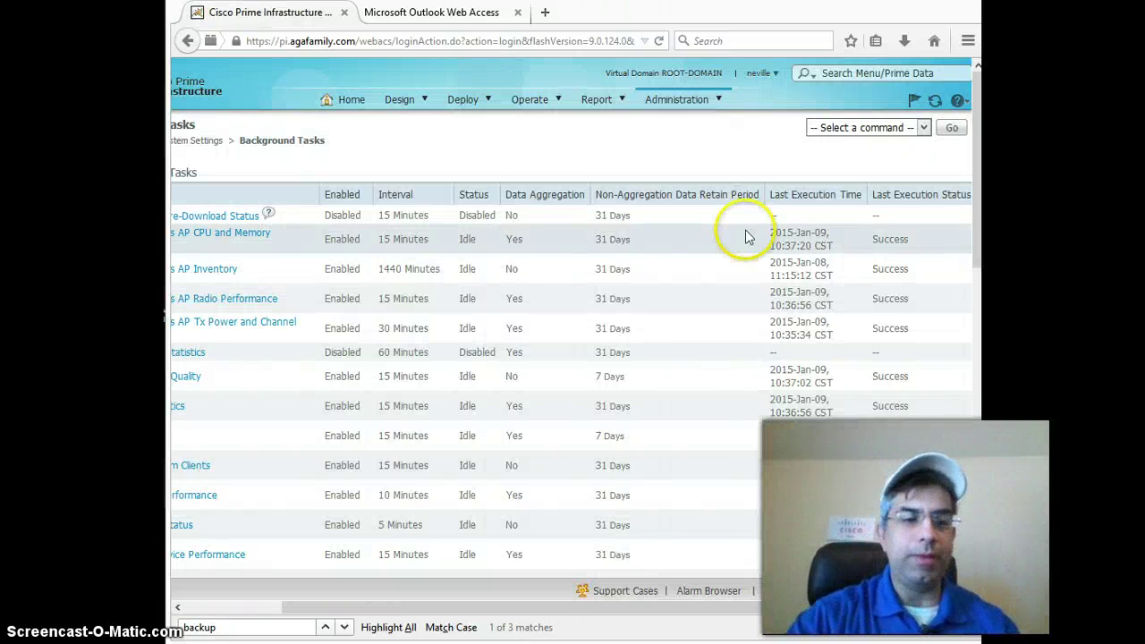